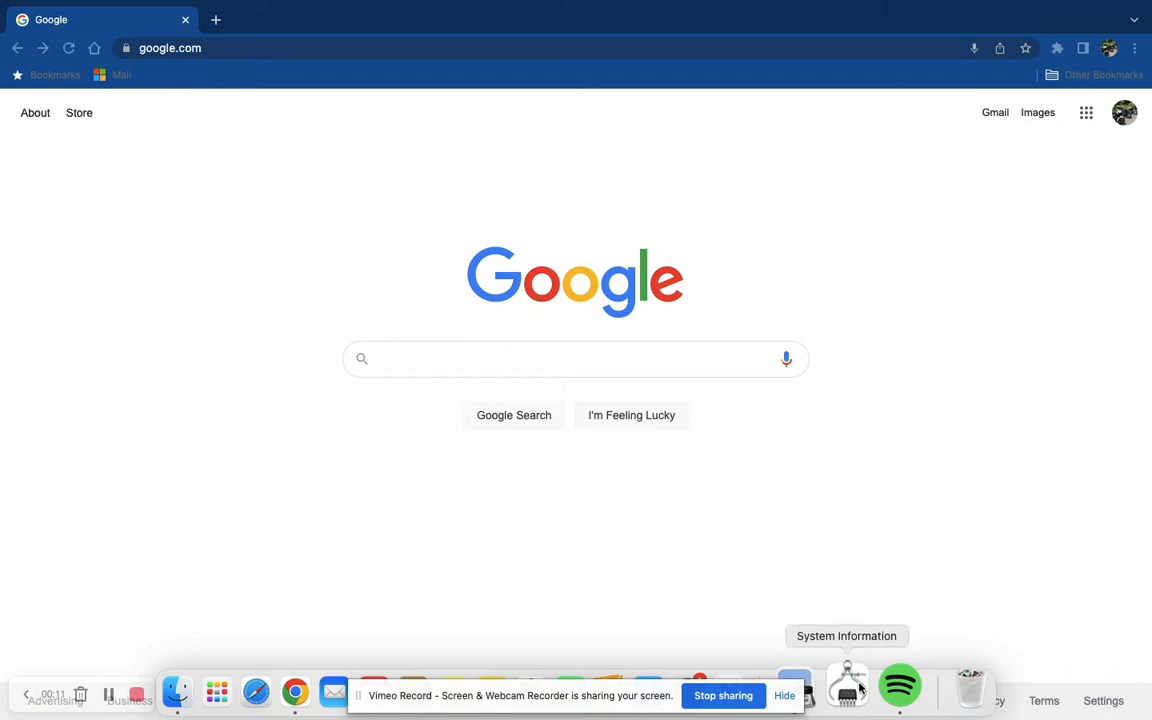
- Read the printer IP address instructions document, then return to the browser
click(809, 688)
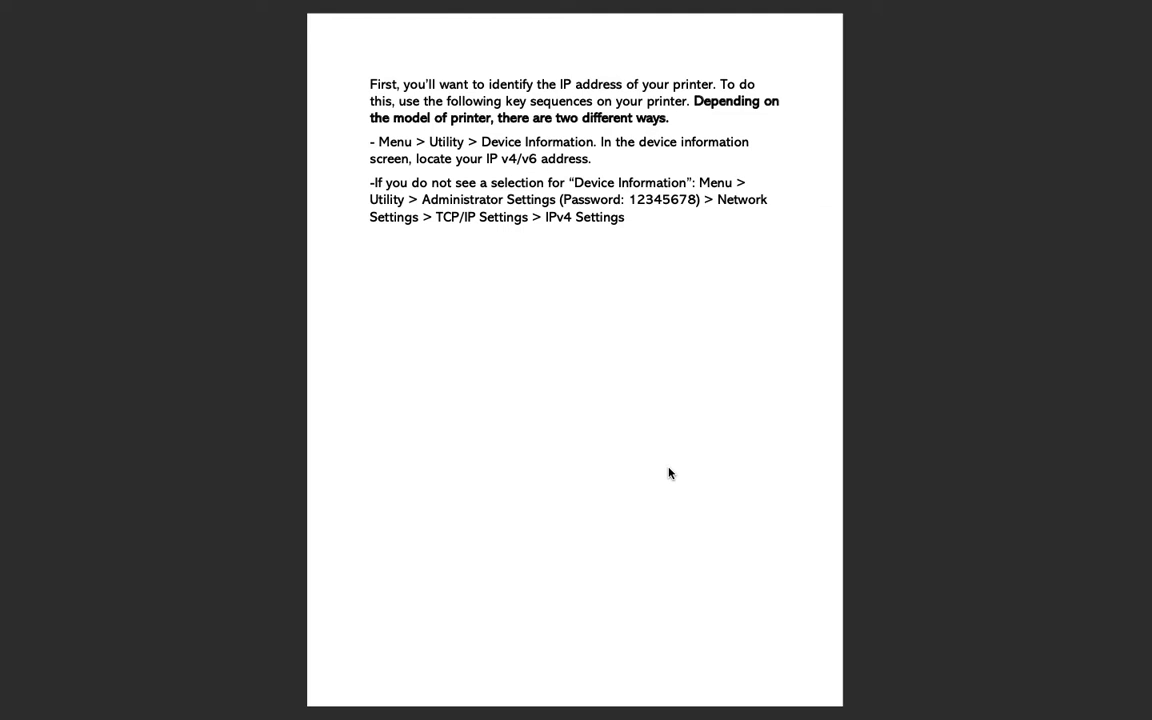
mouse_move(678, 716)
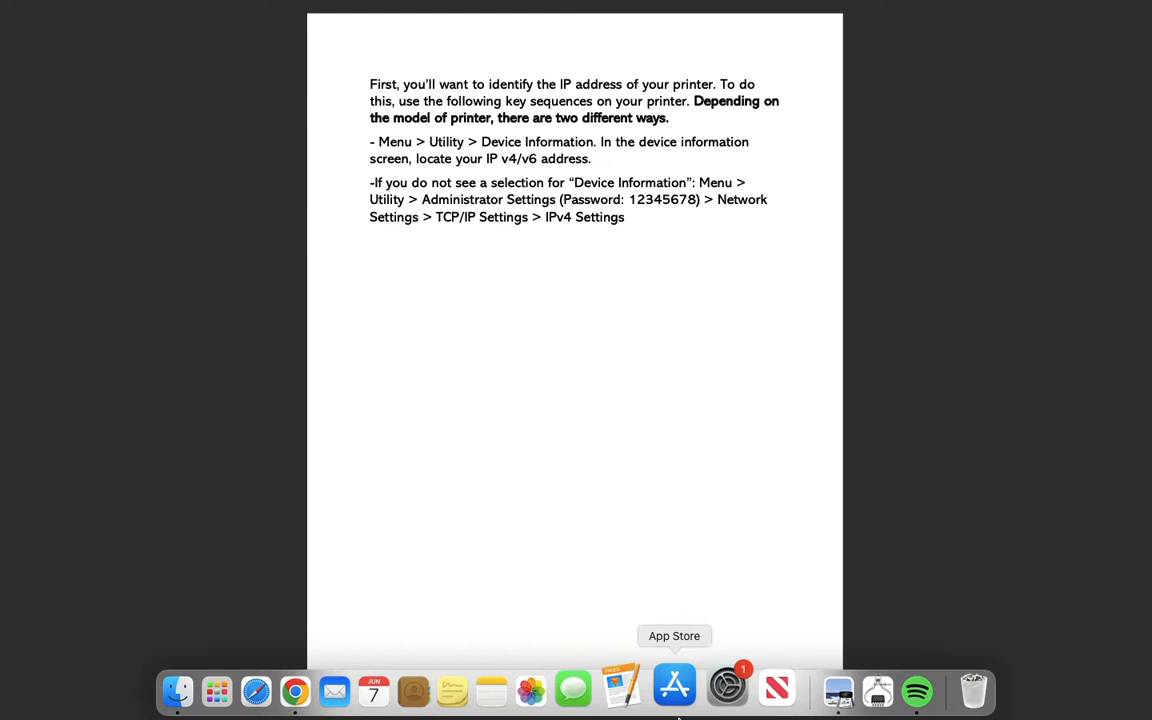
click(315, 686)
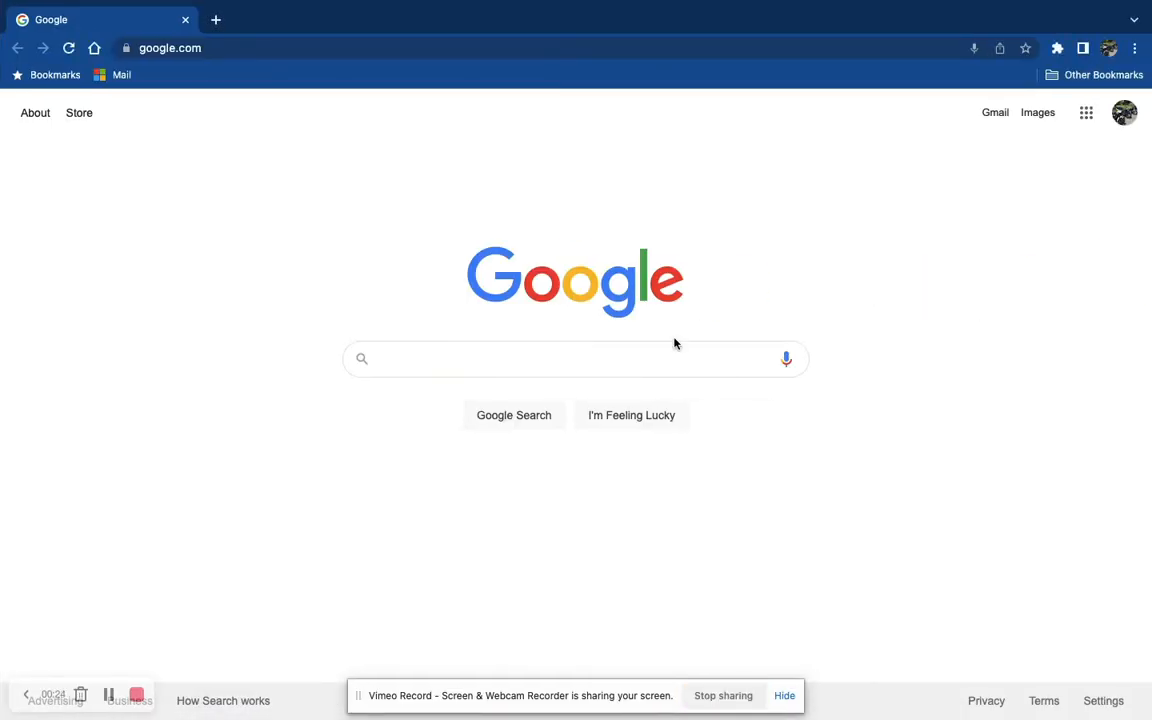
- Search Google for konica print drivers, allowing Chrome to accept incoming network connections when asked
click(586, 359)
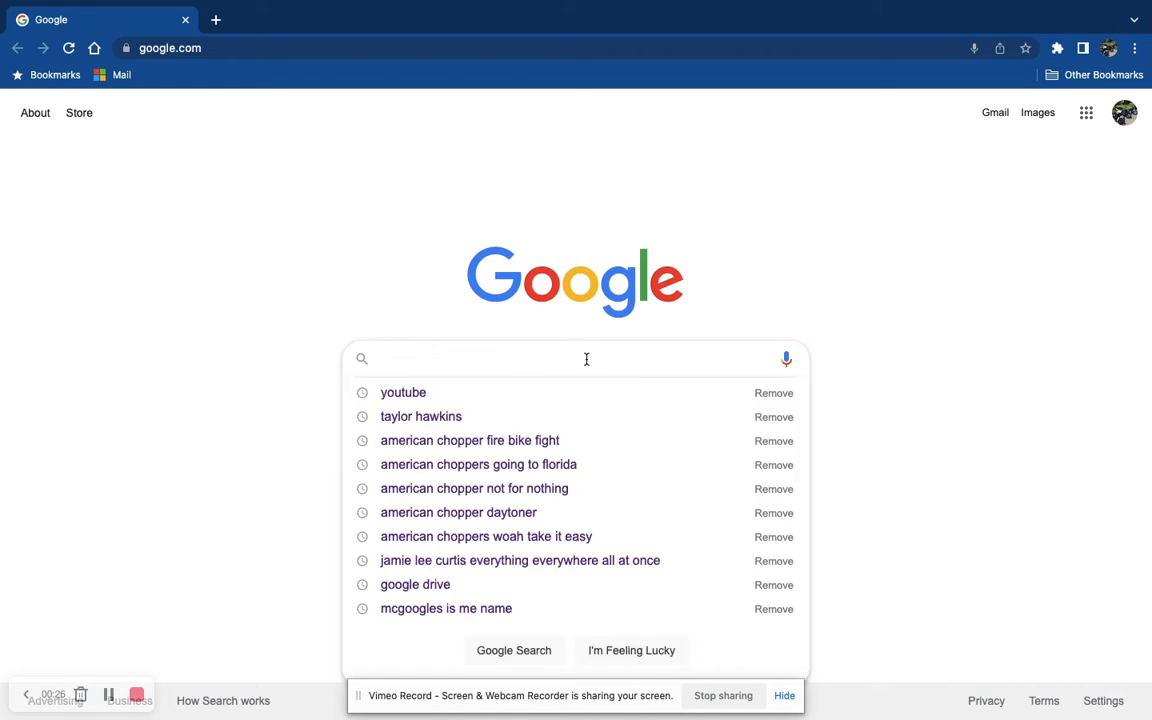
text(konica print)
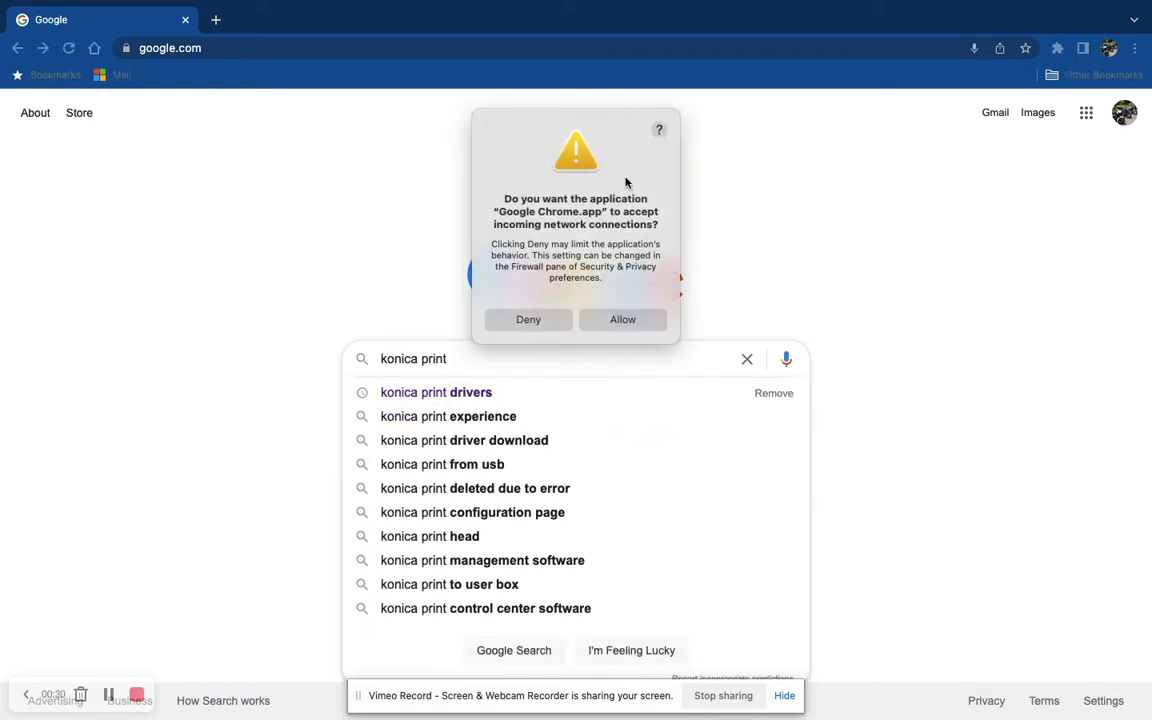
click(667, 120)
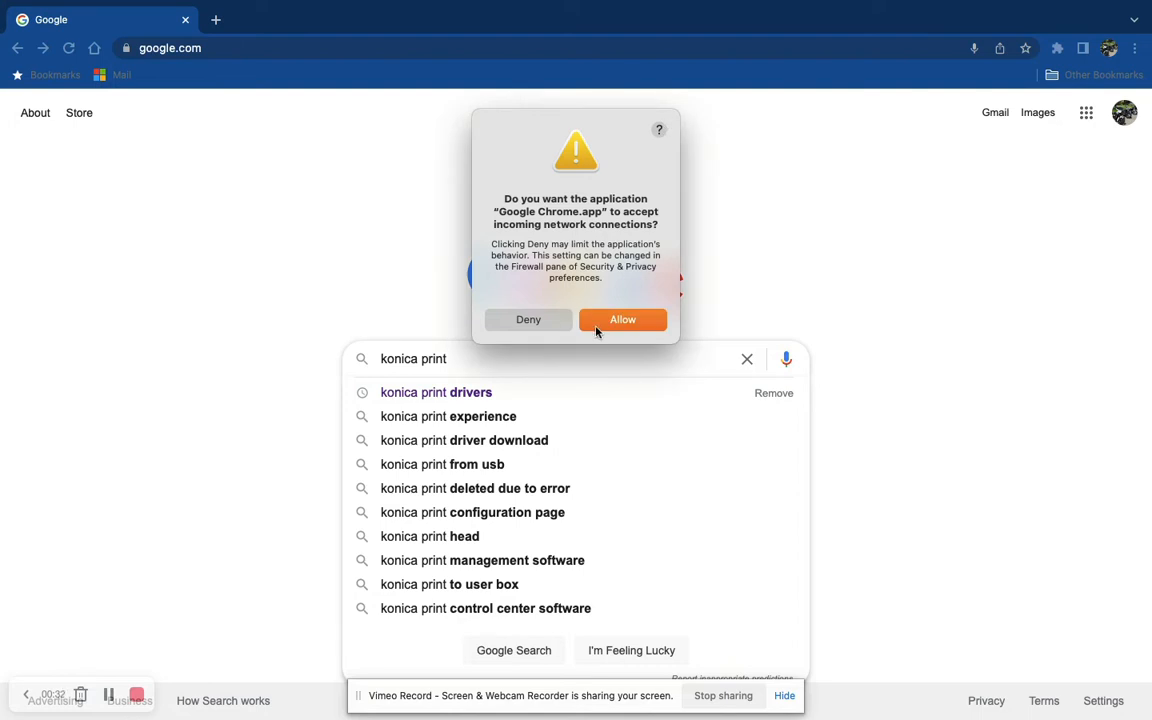
click(605, 322)
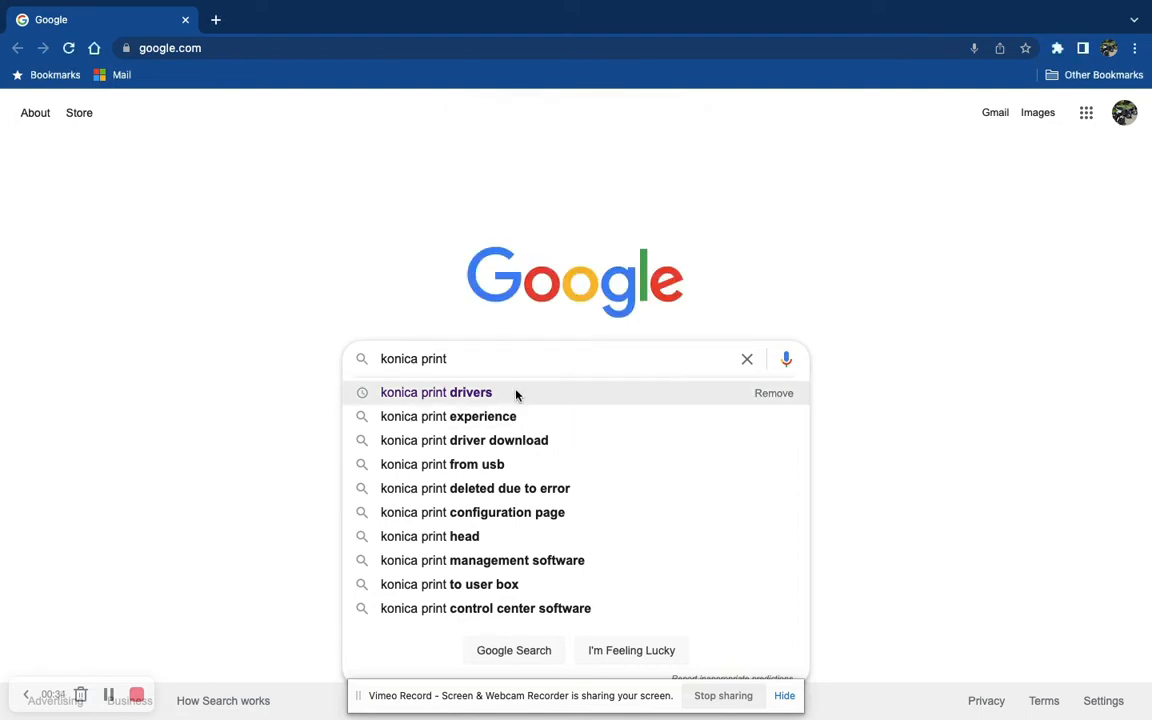
click(516, 393)
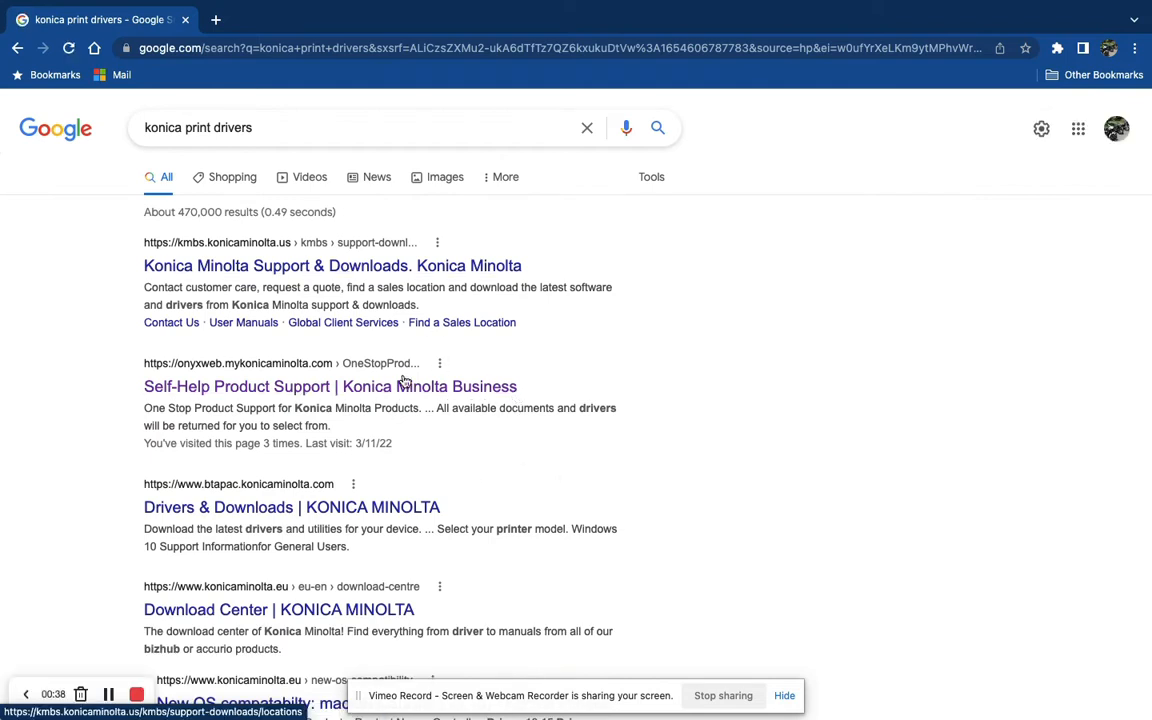
- Open the Konica Minolta Self-Help Product Support page and look up the bizhub C368 model
click(311, 390)
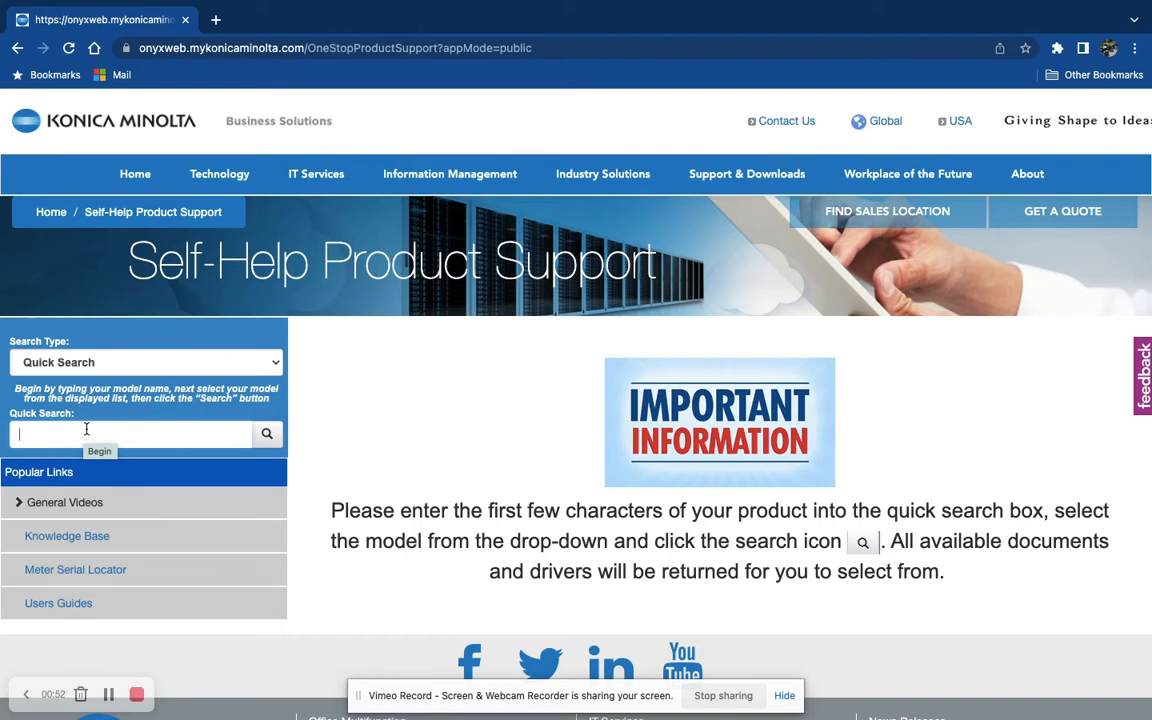
text(c364e)
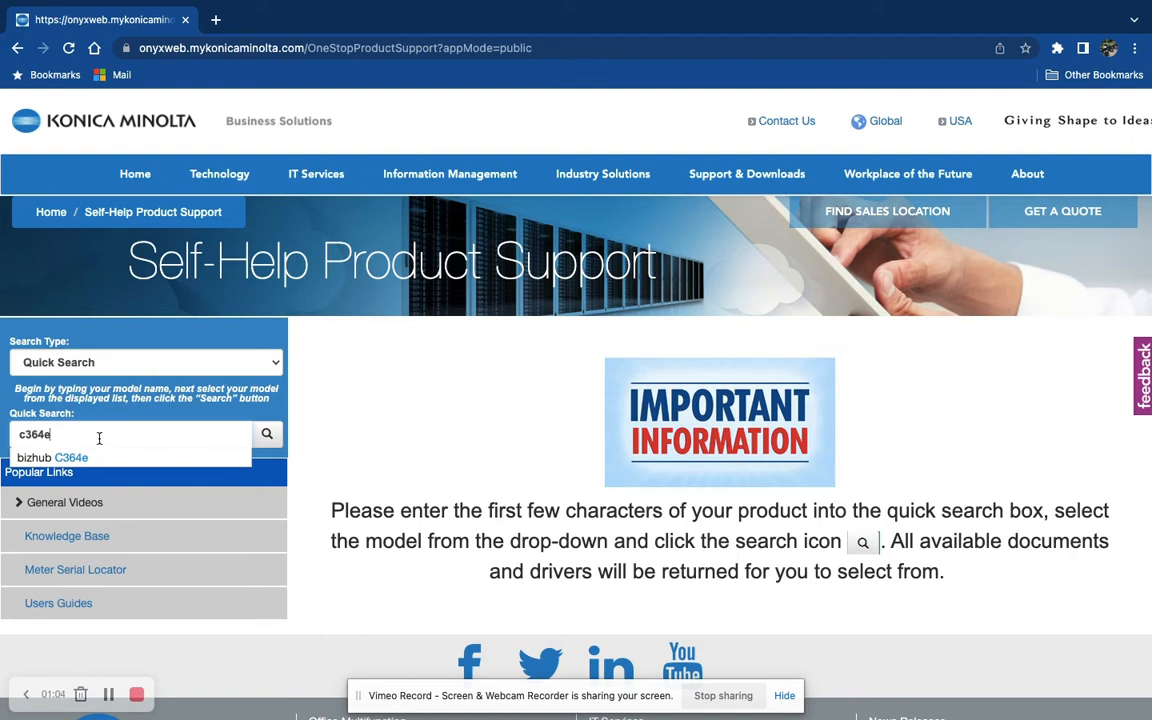
key(BackSpace)
key(BackSpace)
key(BackSpace)
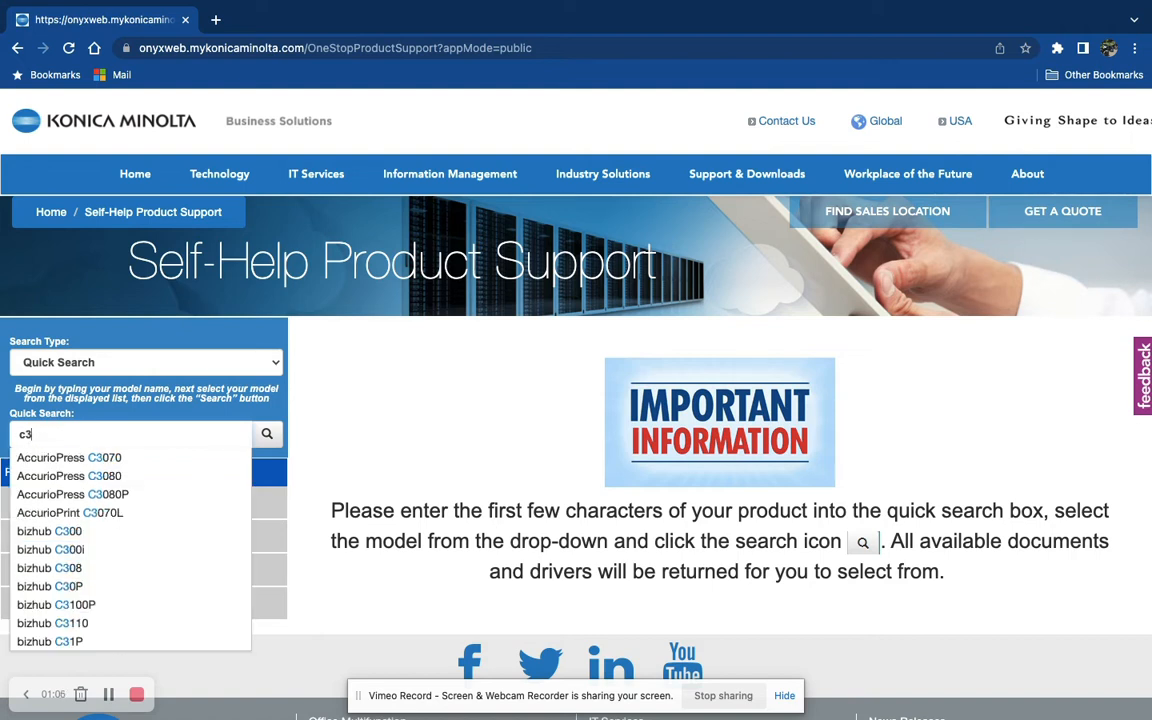
text(68)
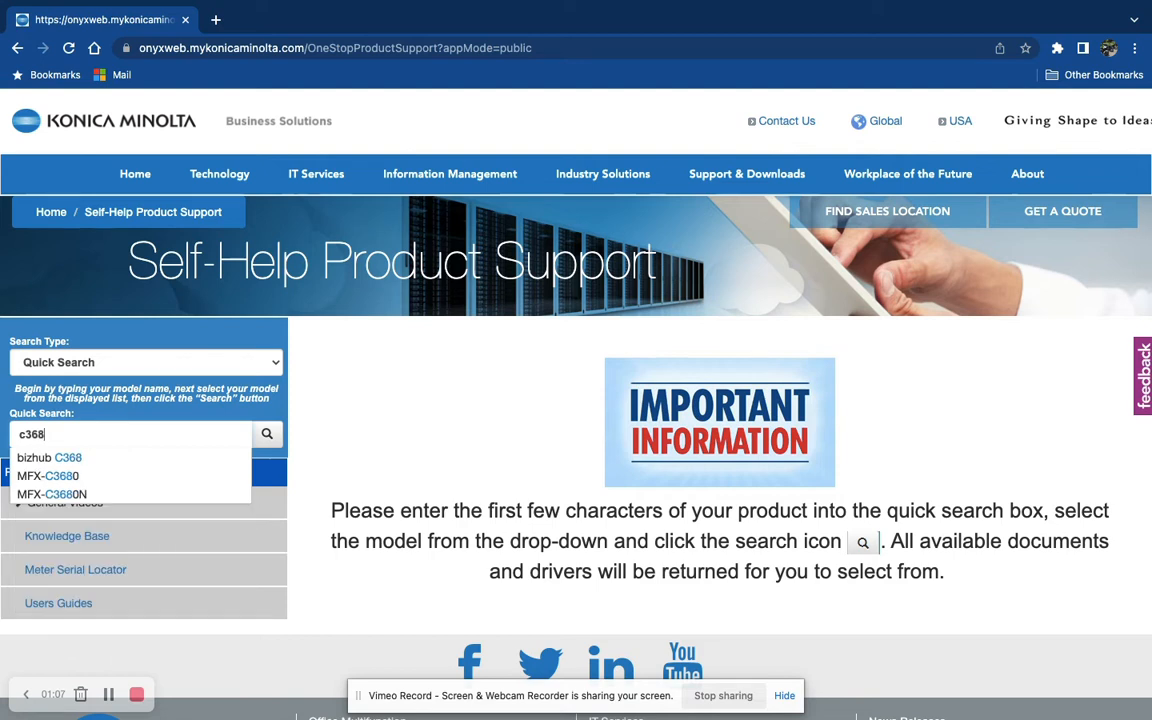
click(108, 458)
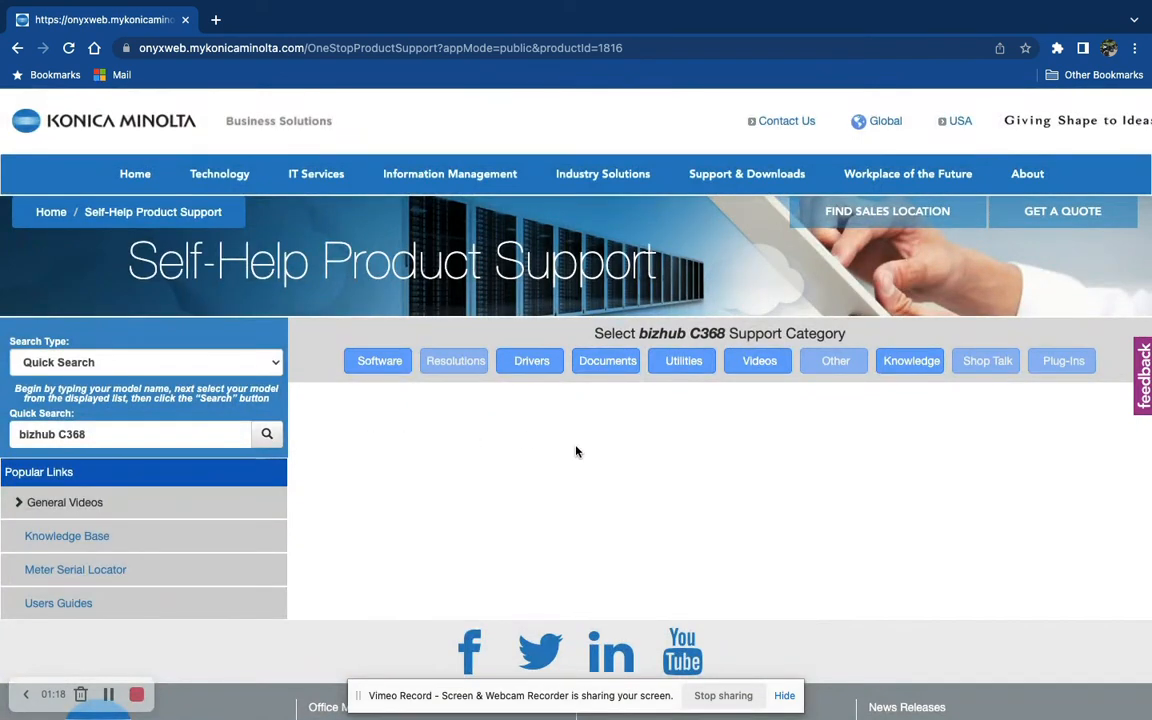
- Open the Drivers category for the bizhub C368 and browse the operating system list
click(540, 369)
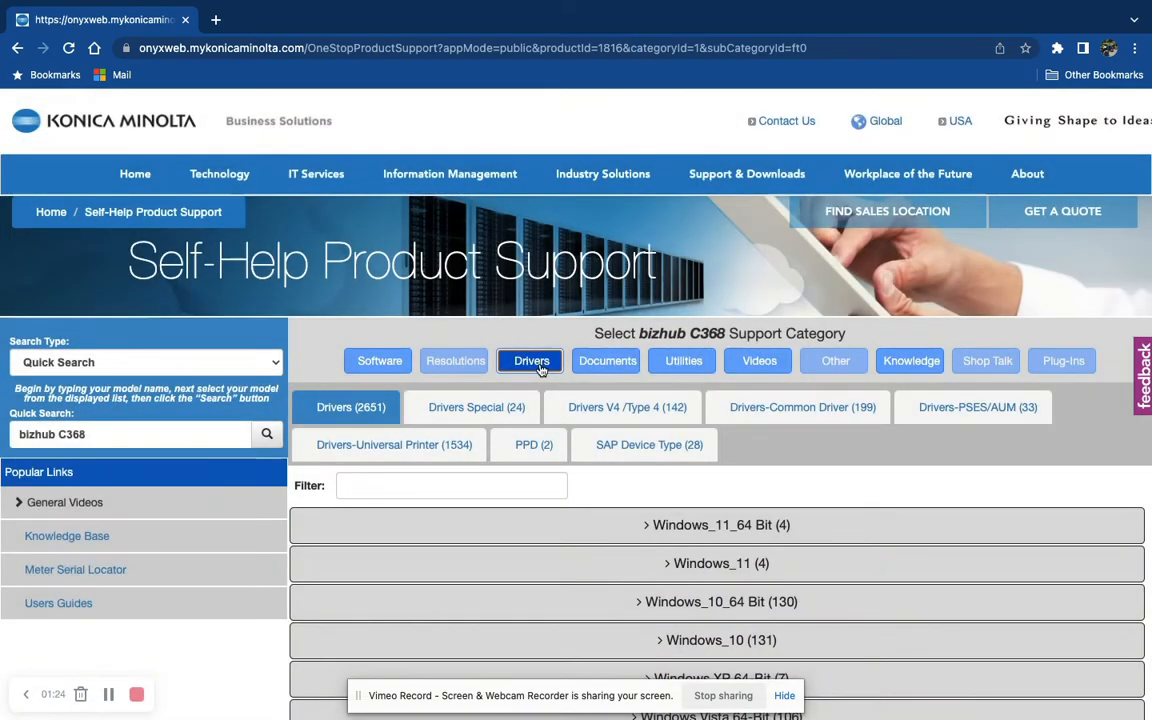
scroll(636, 522, down, 1)
scroll(636, 522, down, 10)
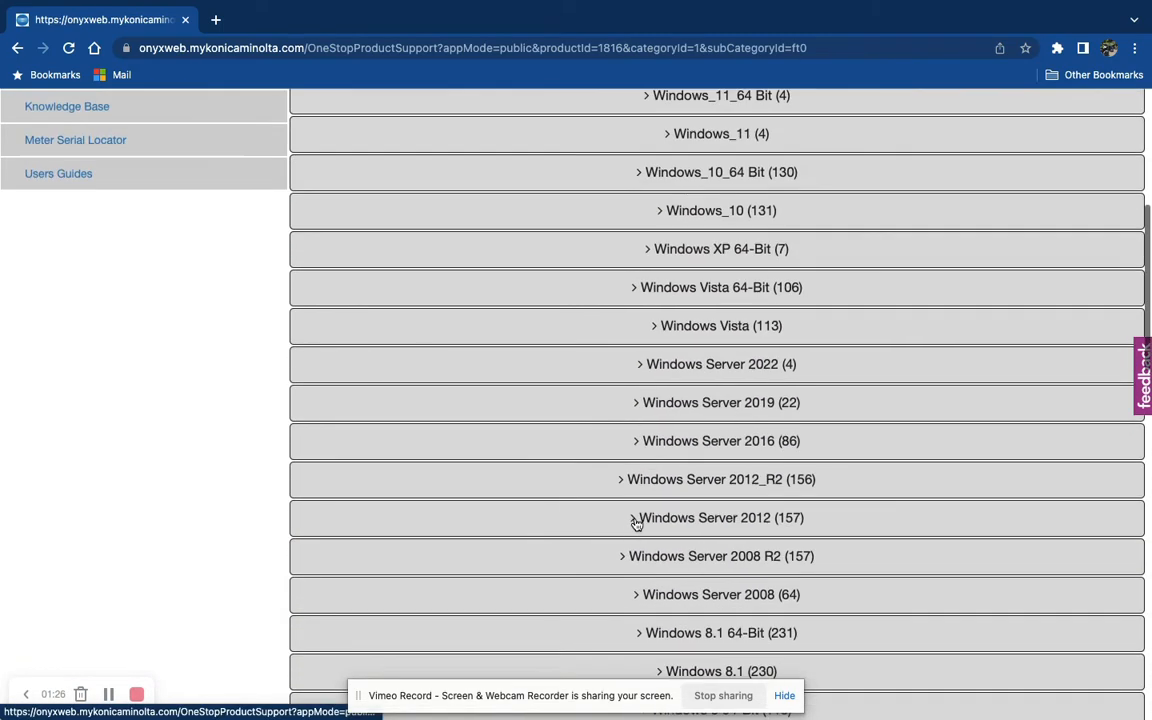
scroll(636, 525, down, 4)
scroll(636, 525, up, 1)
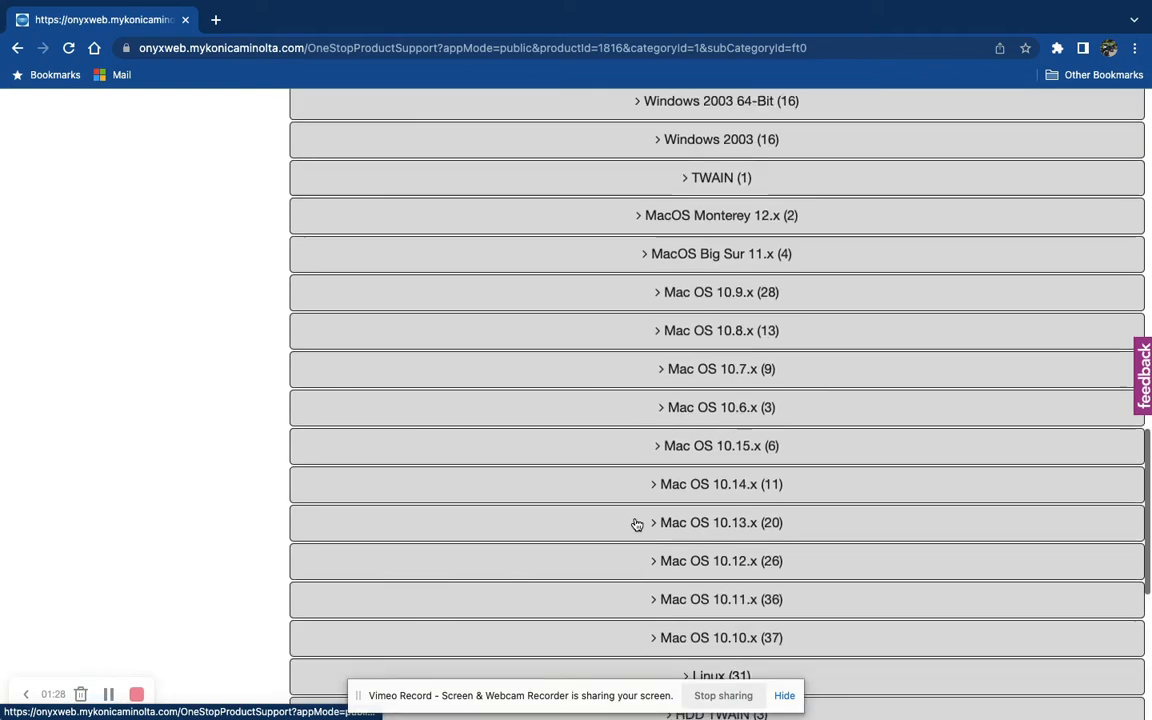
scroll(515, 389, down, 1)
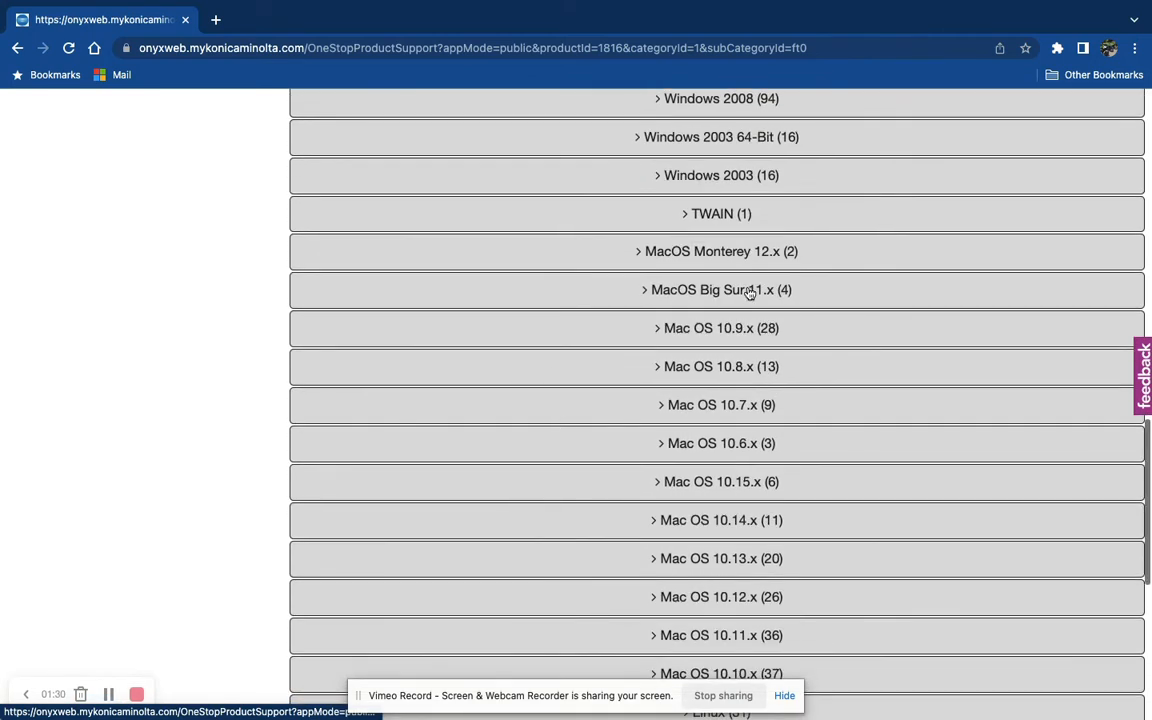
- Check the Mac's macOS version in About This Mac, then close the window
mouse_move(253, 3)
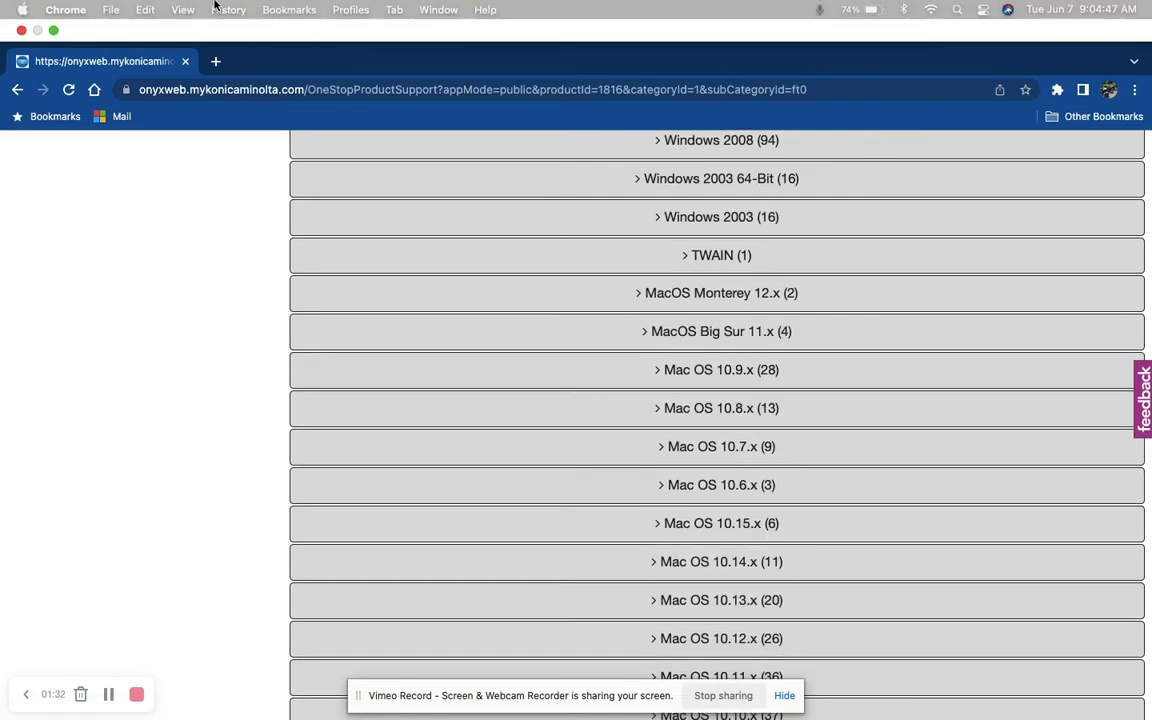
click(22, 10)
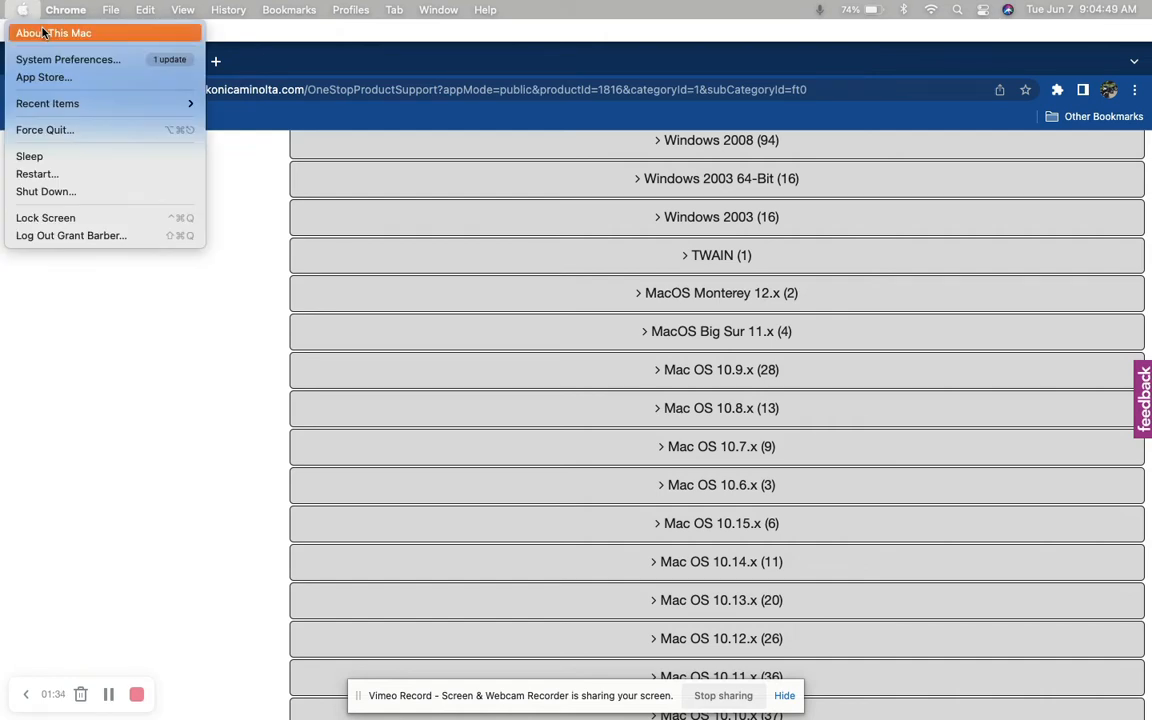
click(57, 38)
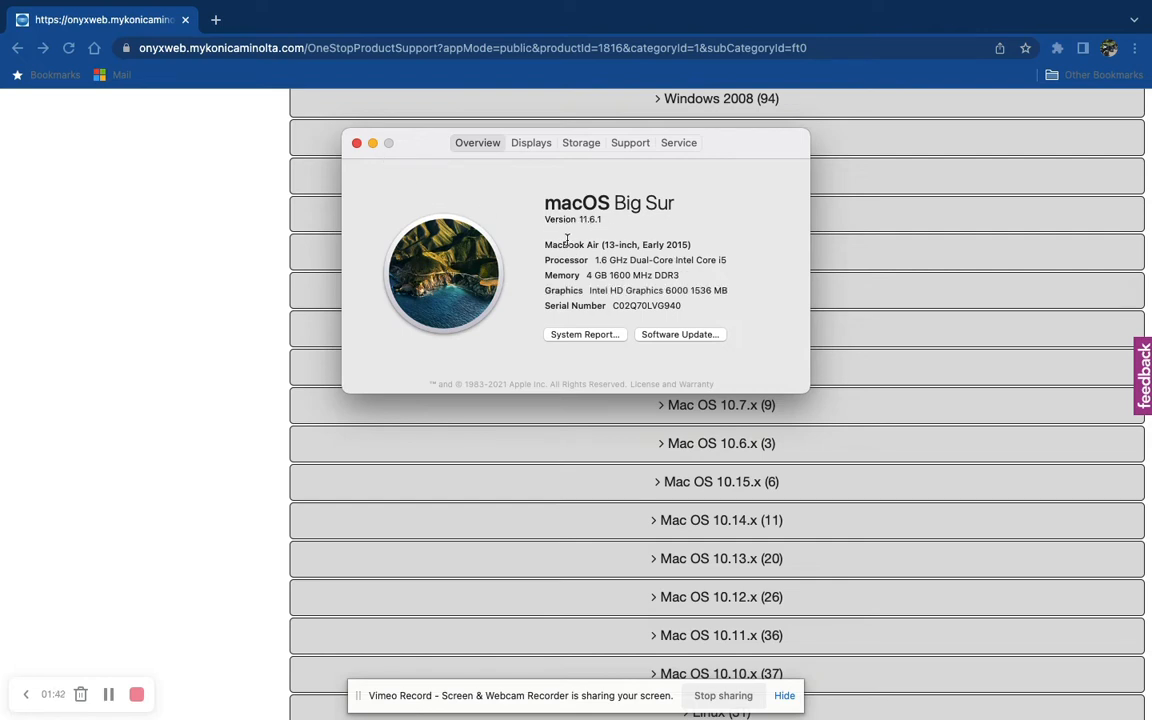
click(357, 143)
- Expand the MacOS Big Sur 11.x and MacOS Monterey 12.x driver lists to compare their Postscript files
scroll(602, 334, down, 2)
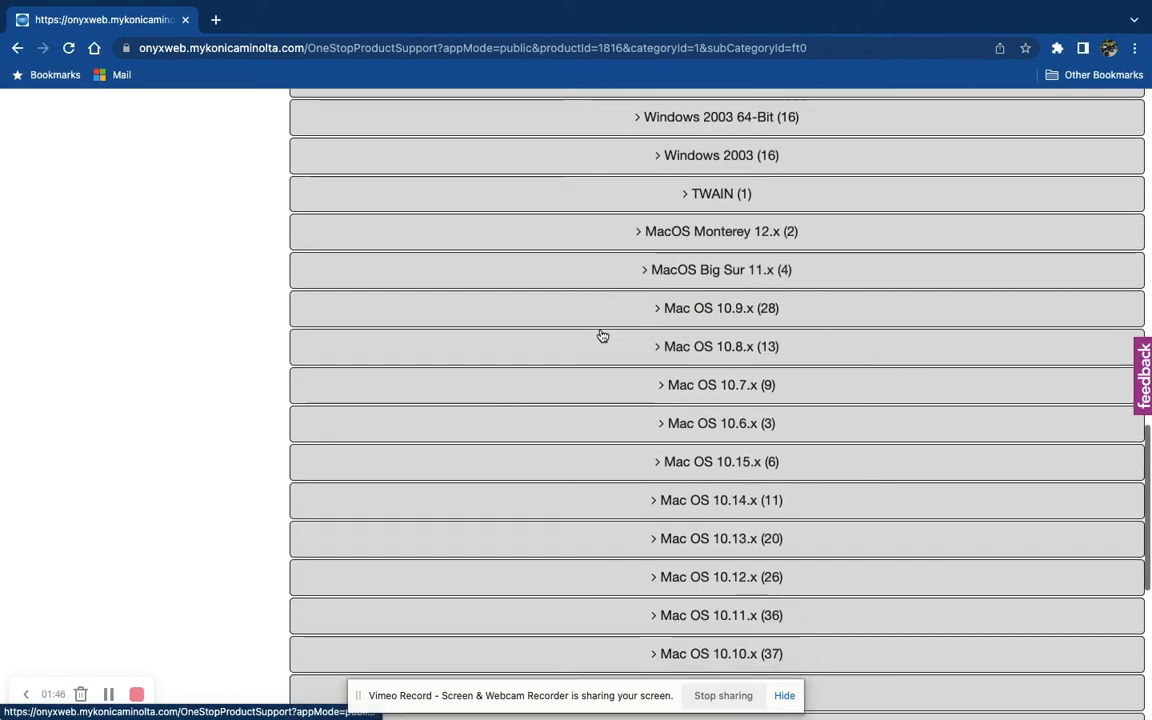
click(638, 258)
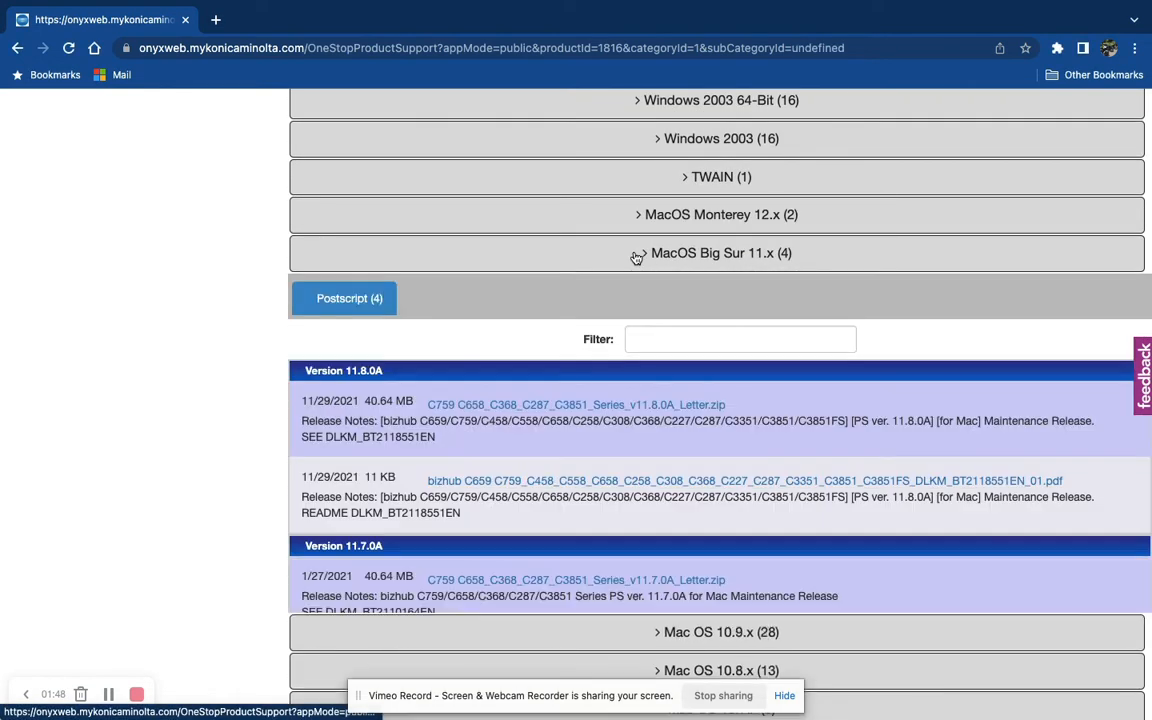
scroll(727, 367, down, 3)
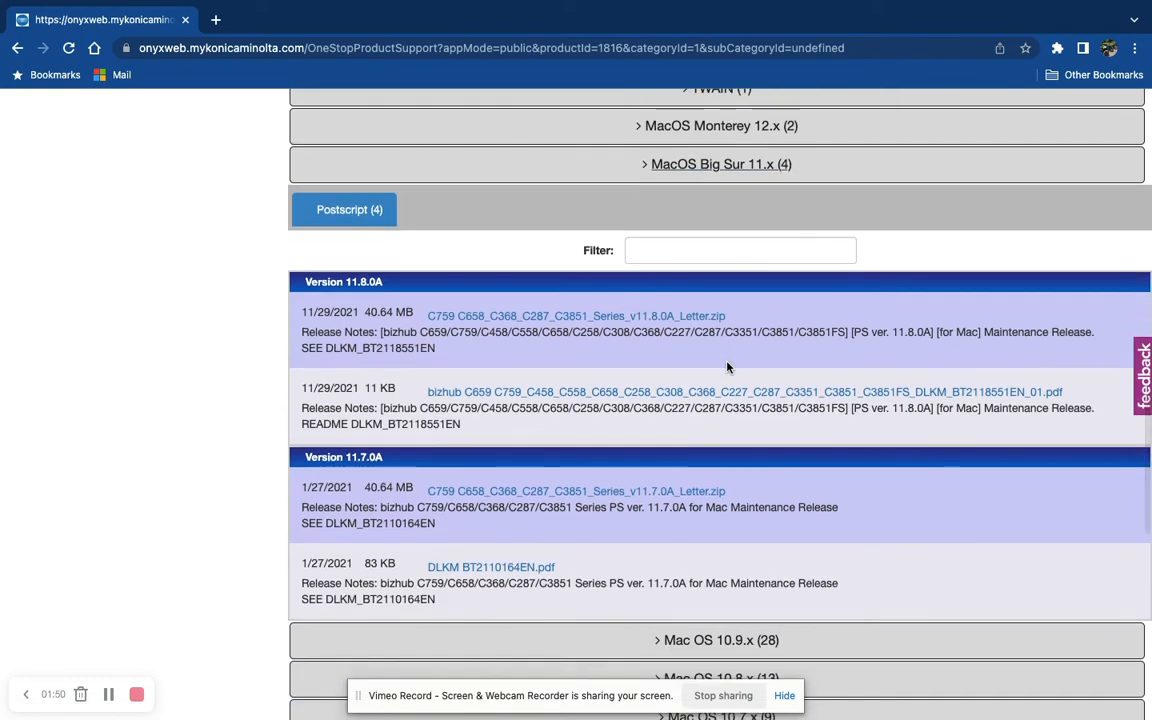
scroll(727, 367, down, 1)
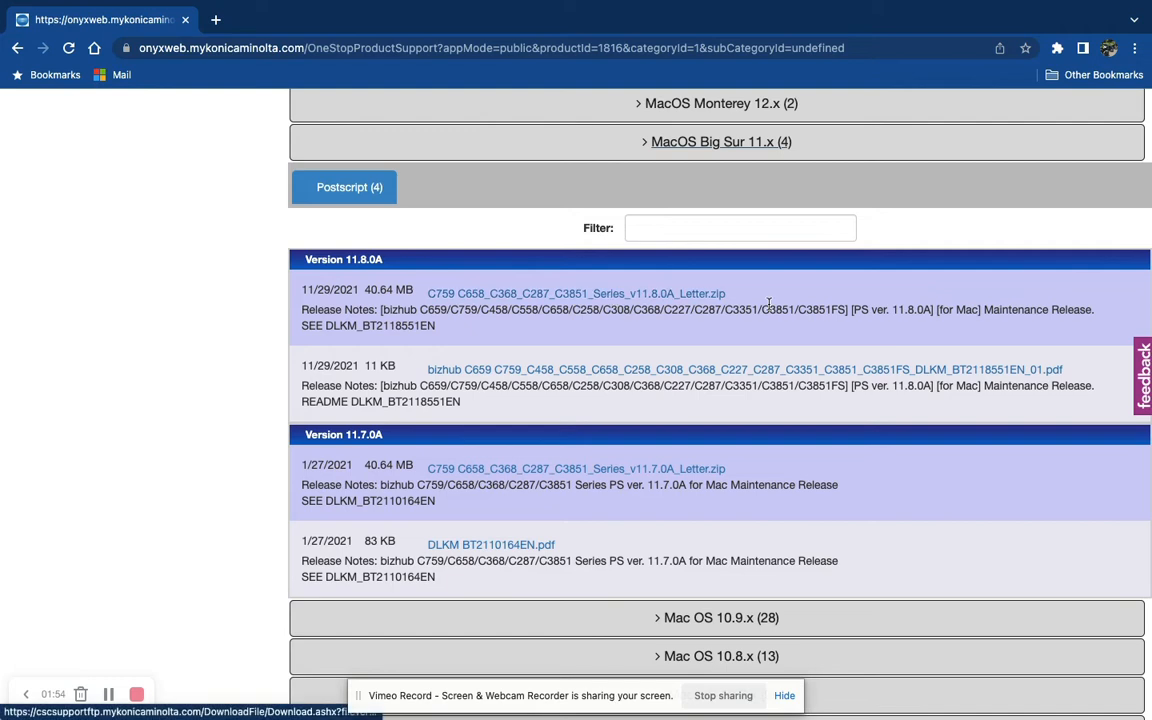
scroll(770, 310, up, 1)
scroll(769, 309, up, 1)
scroll(769, 309, down, 2)
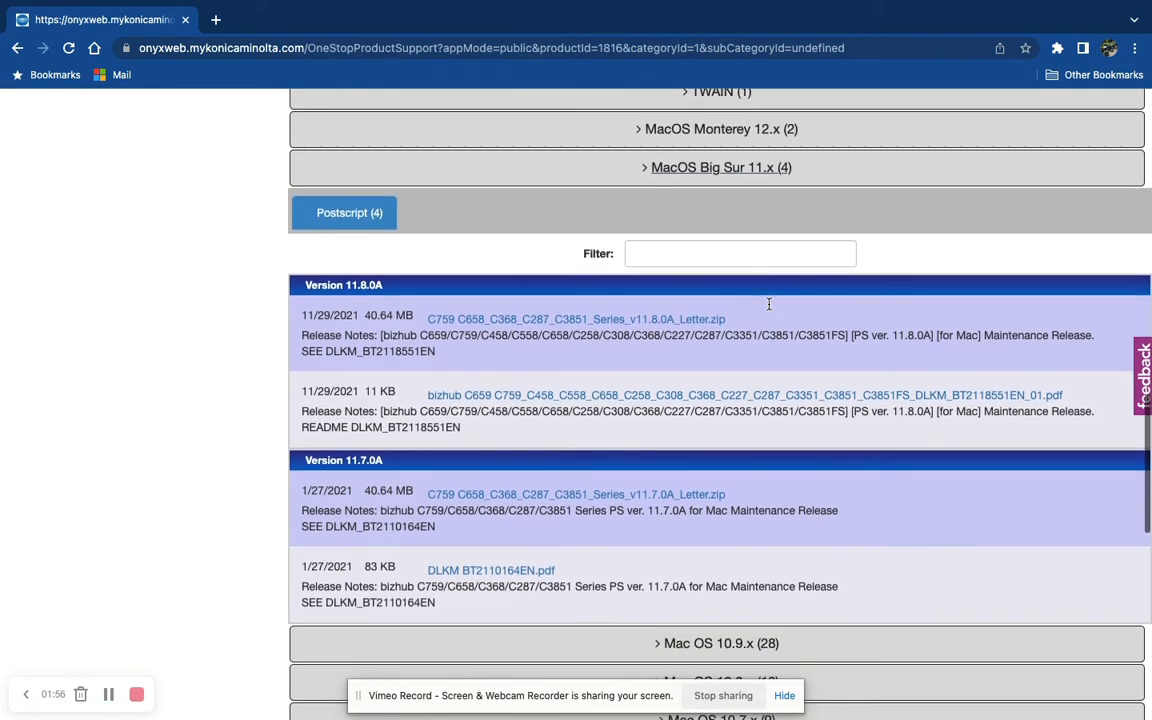
scroll(679, 149, up, 2)
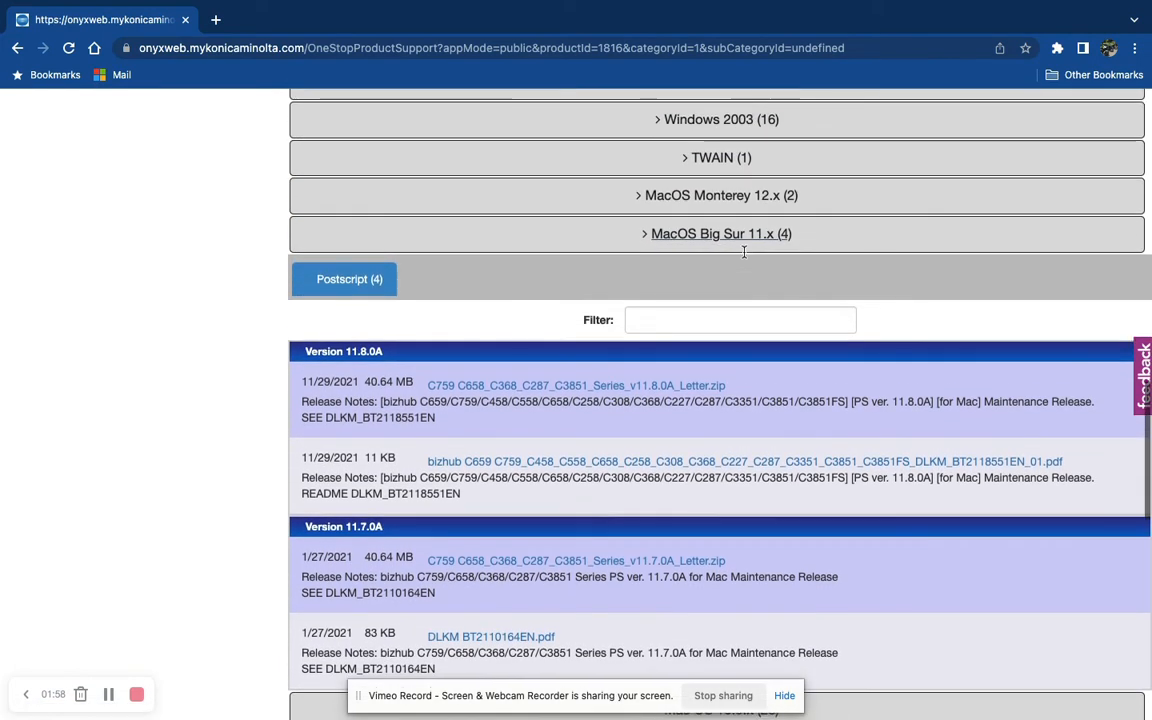
click(663, 199)
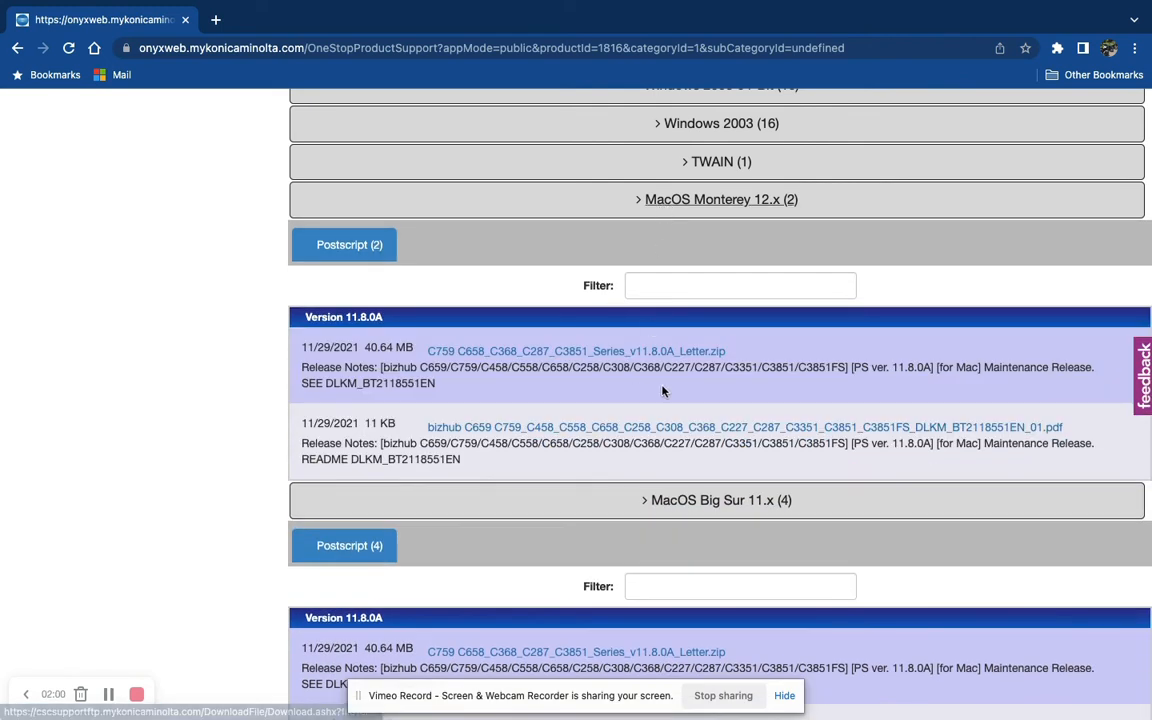
- Download C759_C658_C368_C287_C3851_Series_v11.8.0A_Letter.zip from the MacOS Big Sur 11.x list
scroll(615, 358, down, 1)
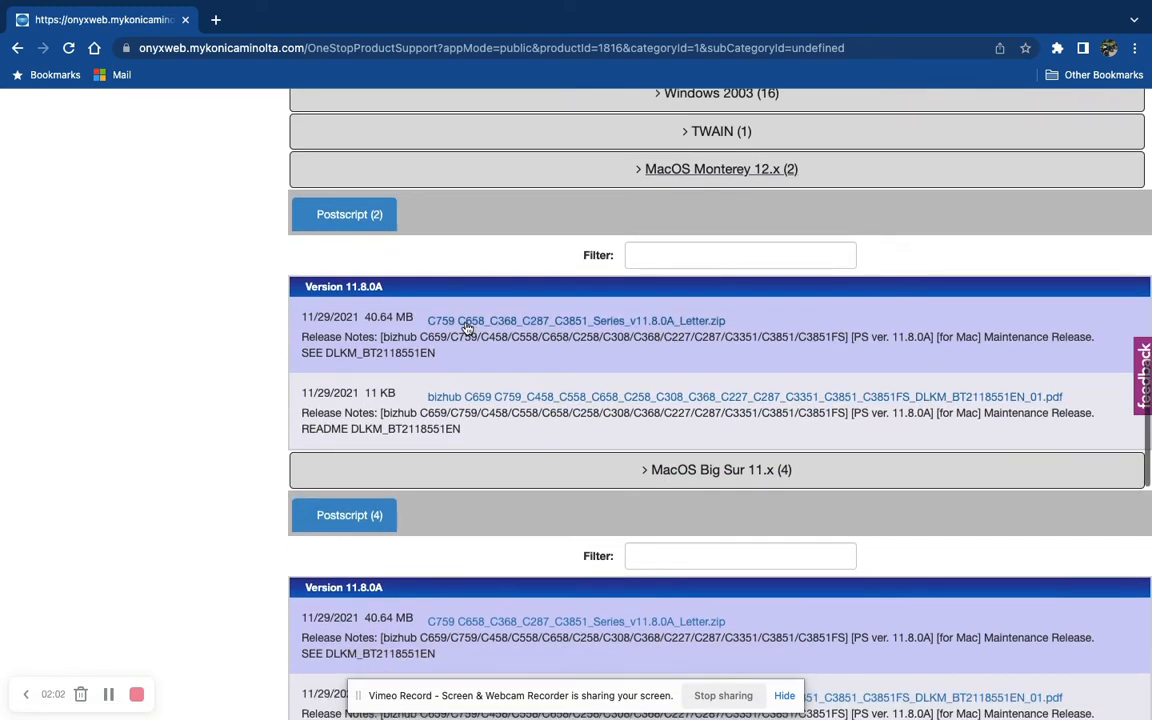
scroll(746, 376, down, 6)
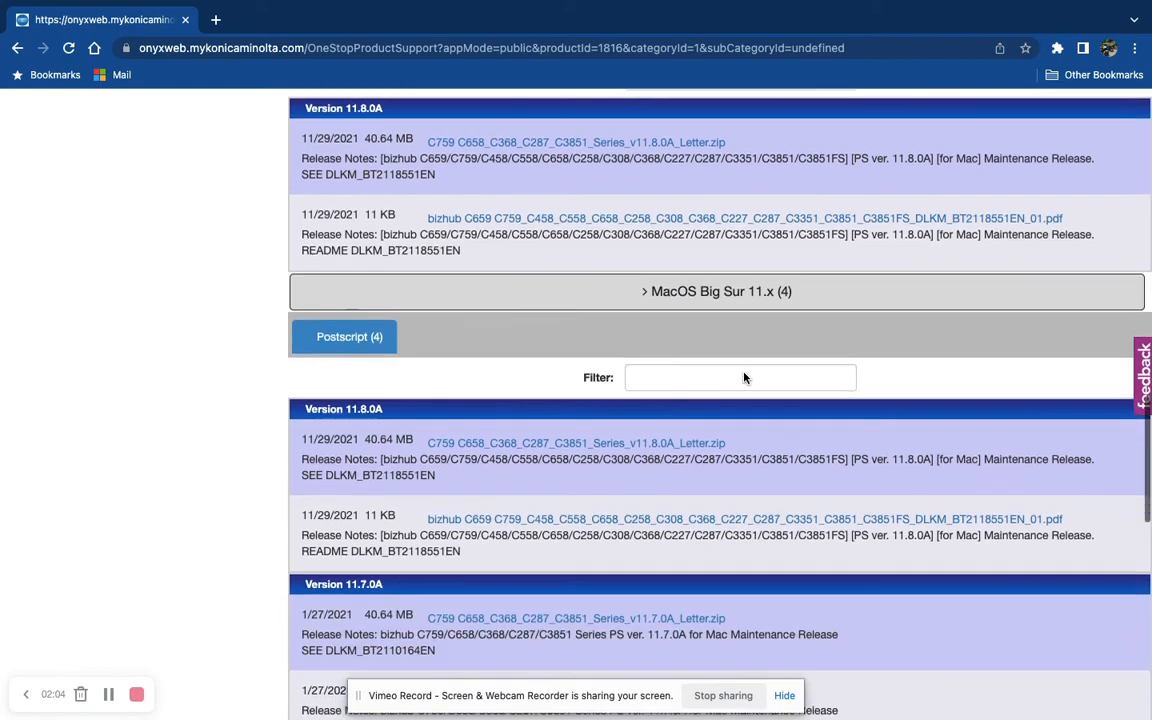
scroll(745, 375, down, 1)
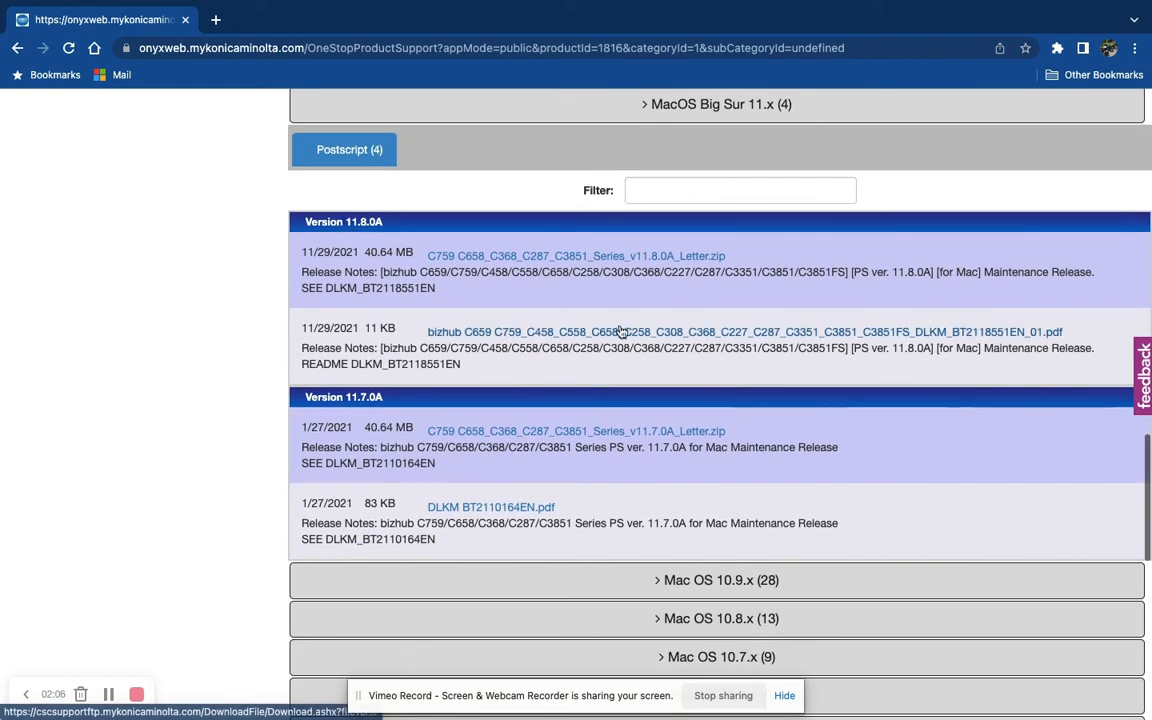
click(543, 258)
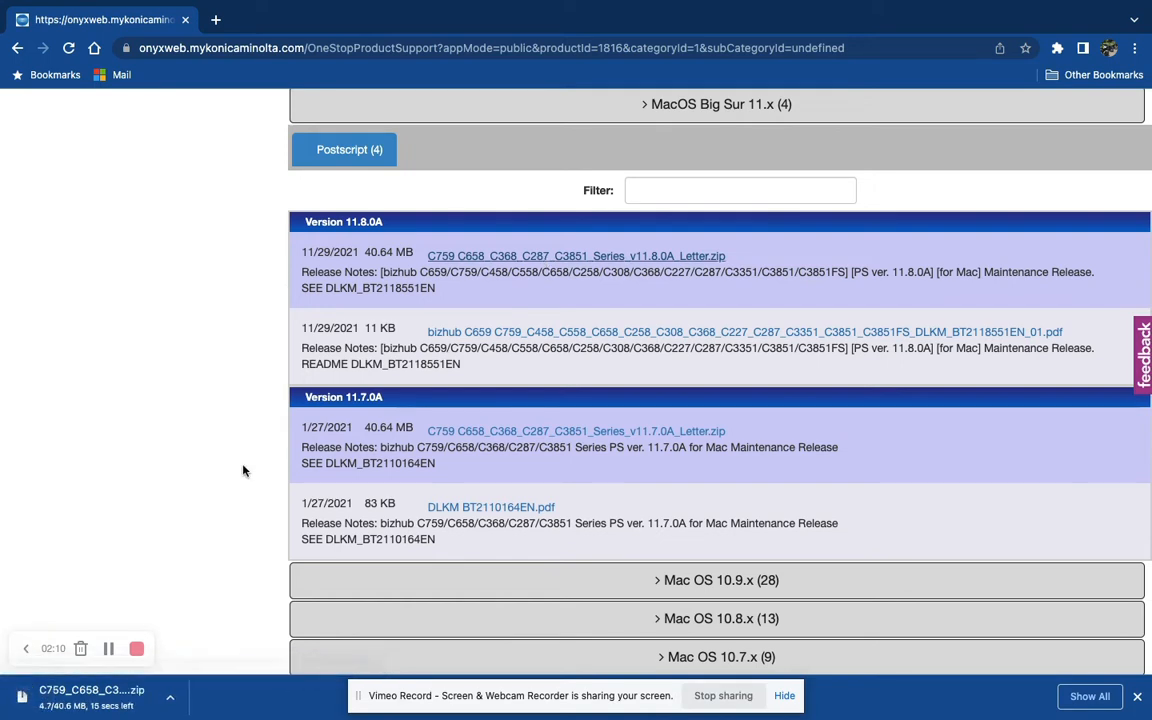
- Show the downloading driver zip in Finder
click(112, 697)
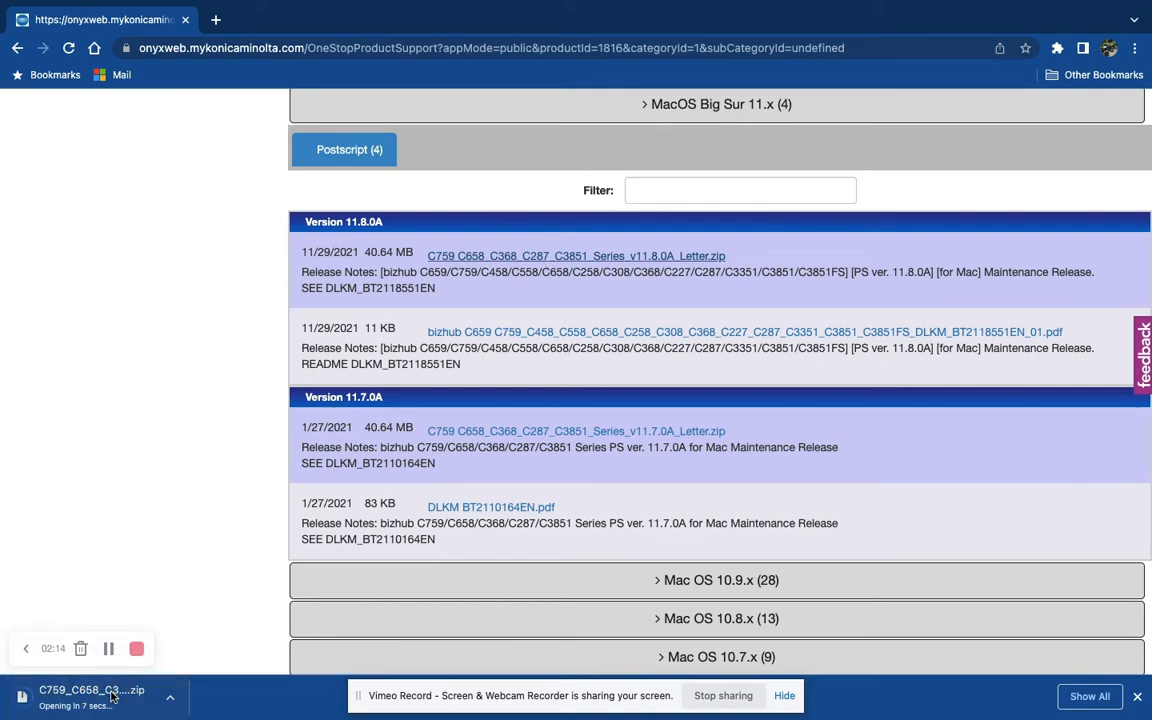
right_click(112, 697)
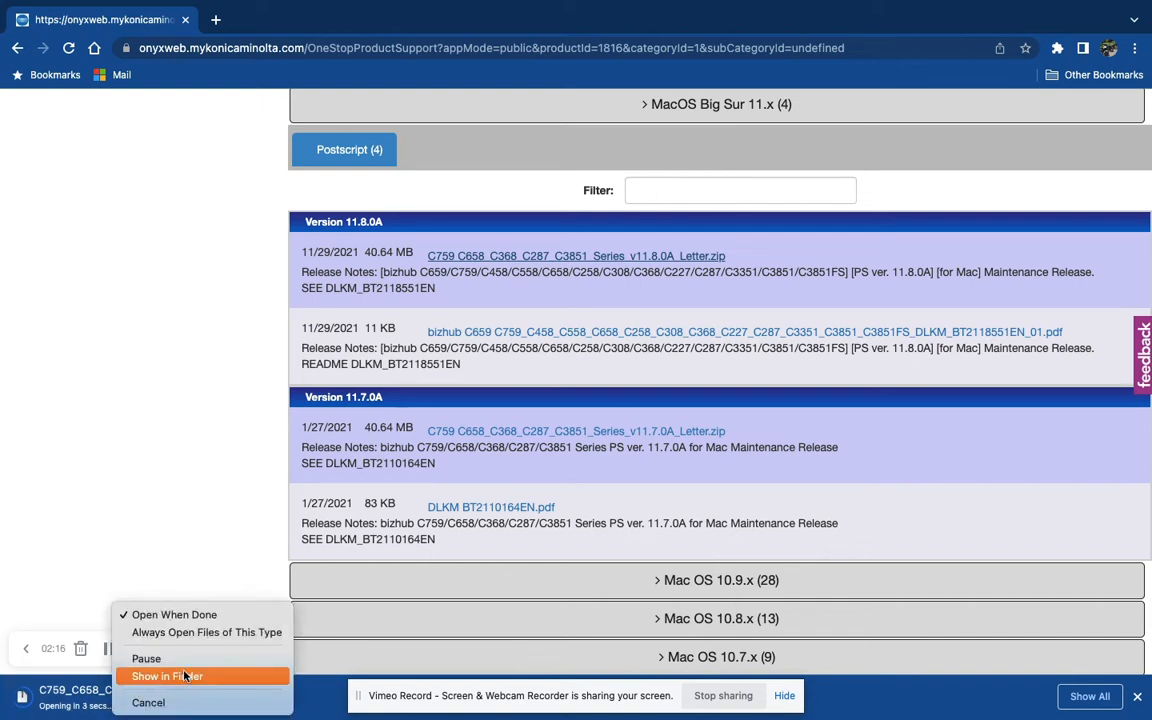
click(211, 679)
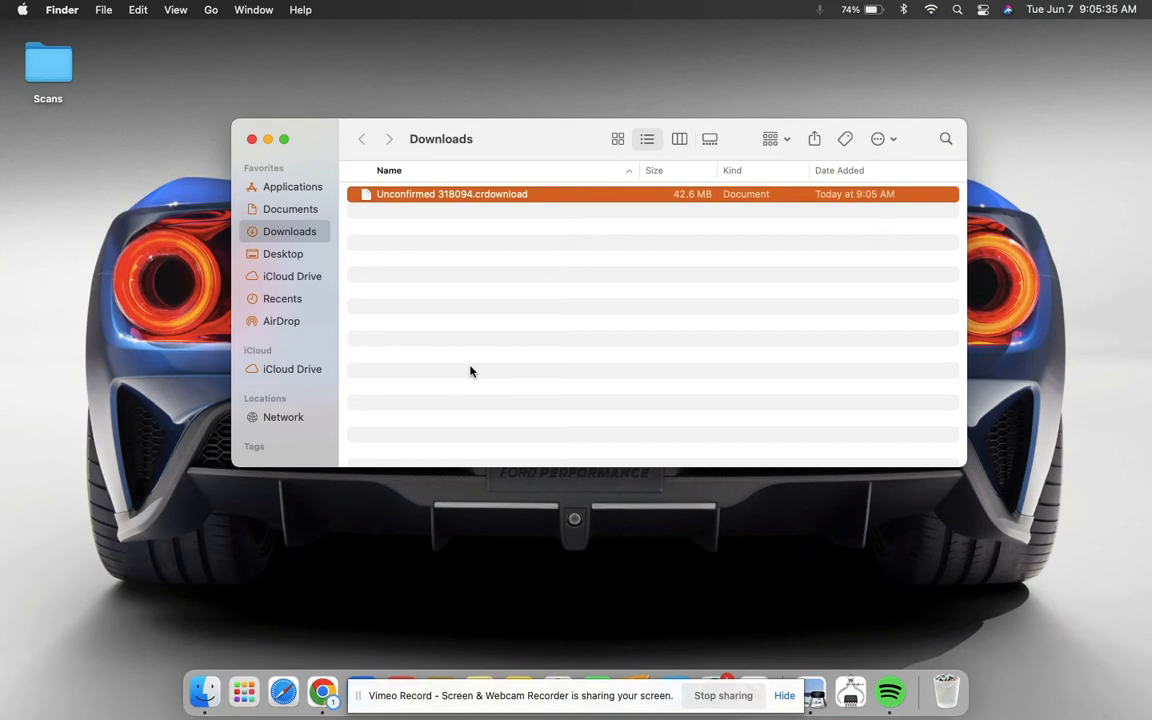
- Extract the downloaded driver zip in the Downloads folder
double_click(572, 195)
click(565, 195)
click(601, 211)
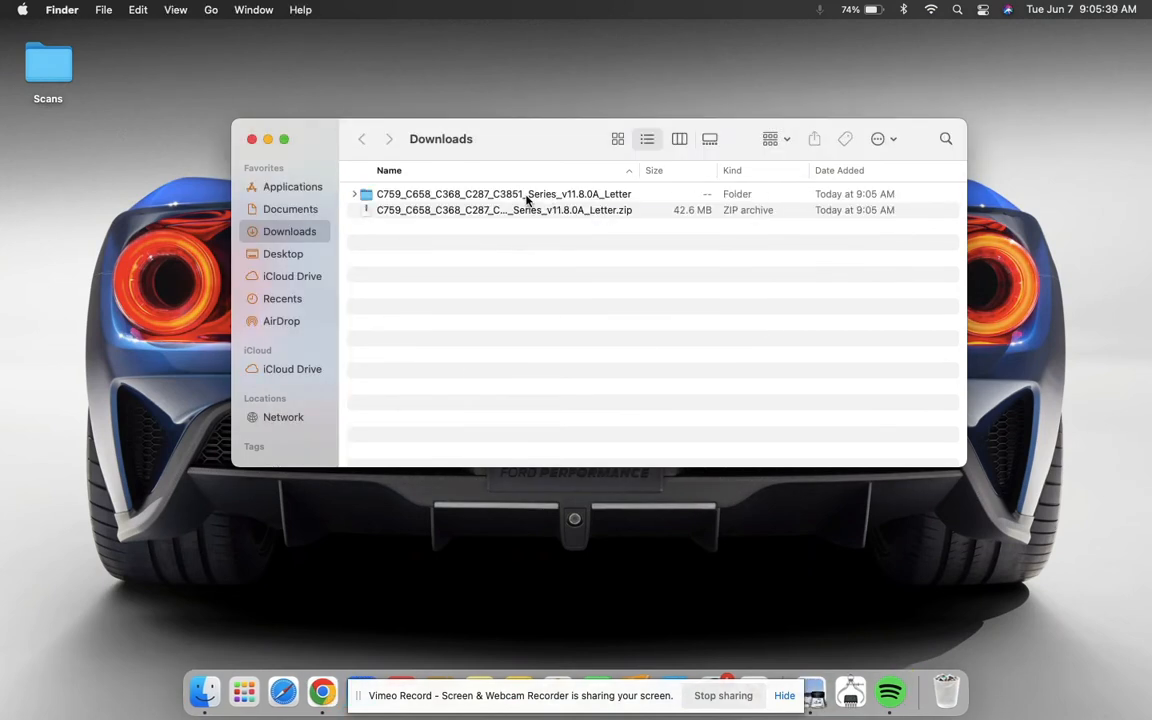
- Open the extracted driver folder and launch the C759_C658_C368_C287_C3851_11.pkg installer
double_click(527, 196)
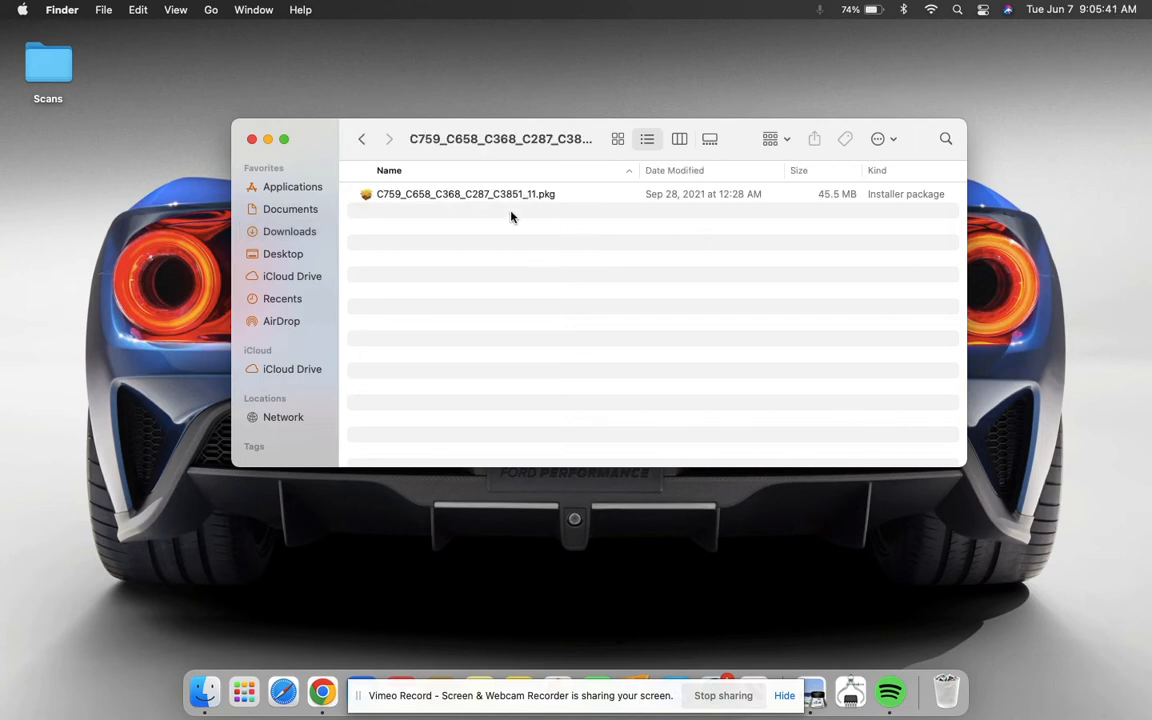
double_click(507, 197)
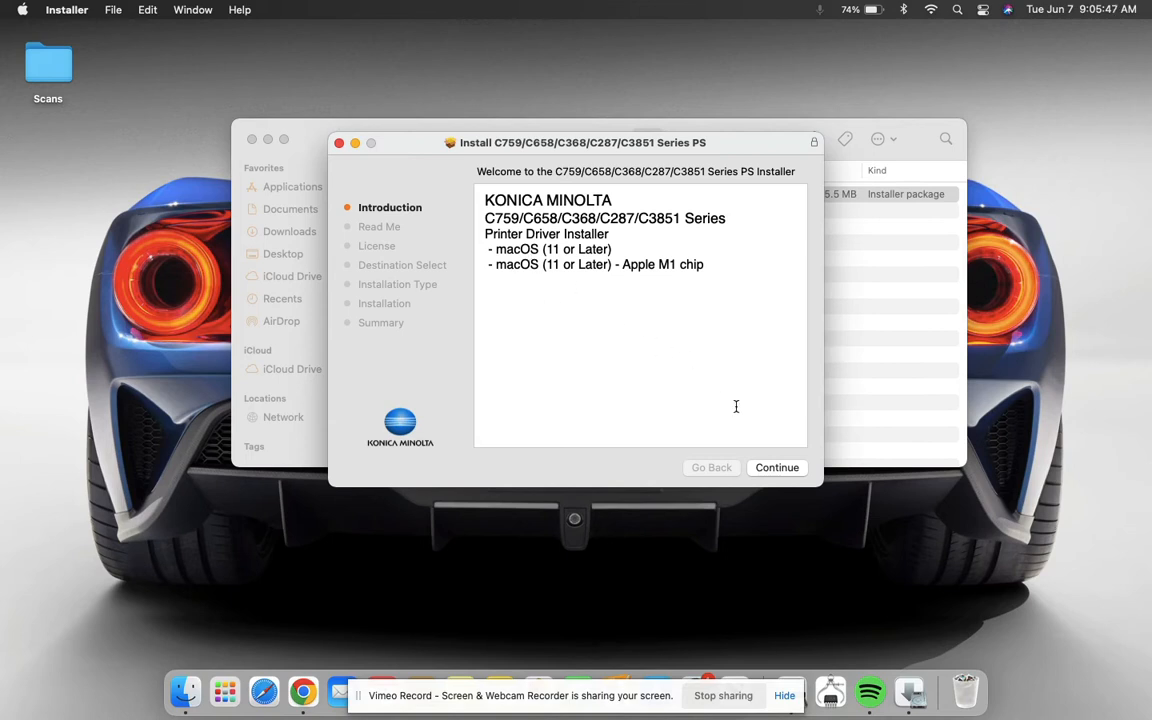
- Continue past the installer introduction and agree to the software license agreement
click(786, 468)
click(776, 470)
click(762, 467)
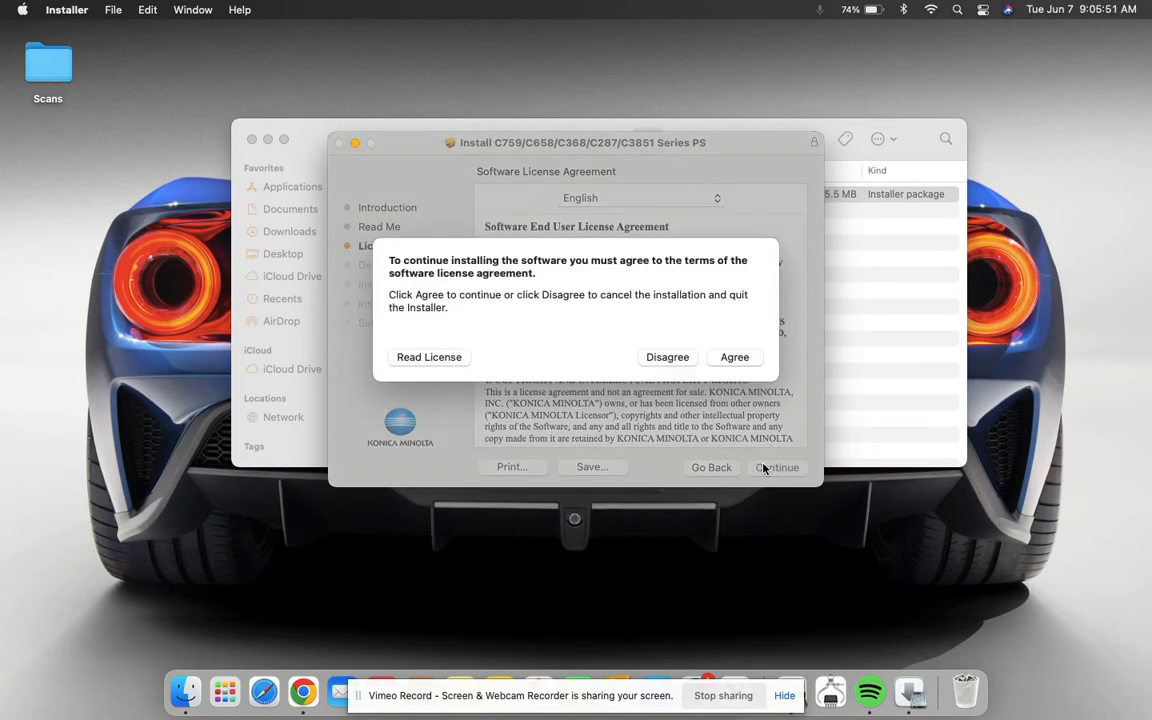
click(733, 358)
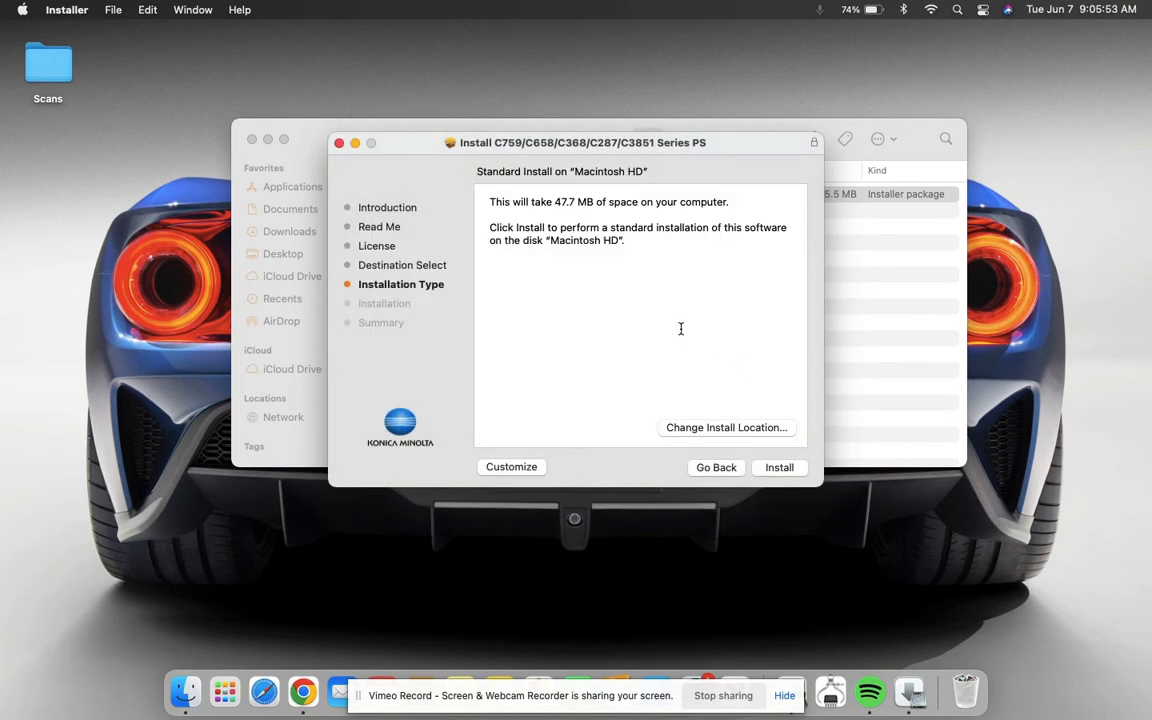
- Start the standard installation on Macintosh HD and authorize it with the account password
click(781, 468)
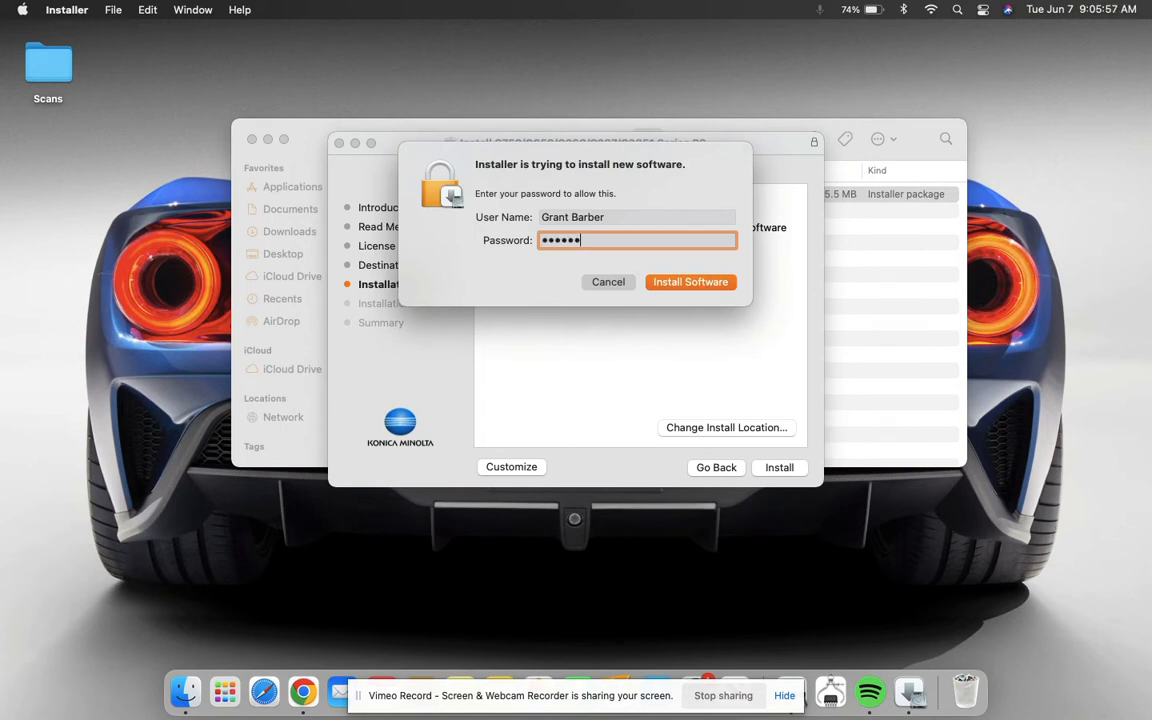
key(Return)
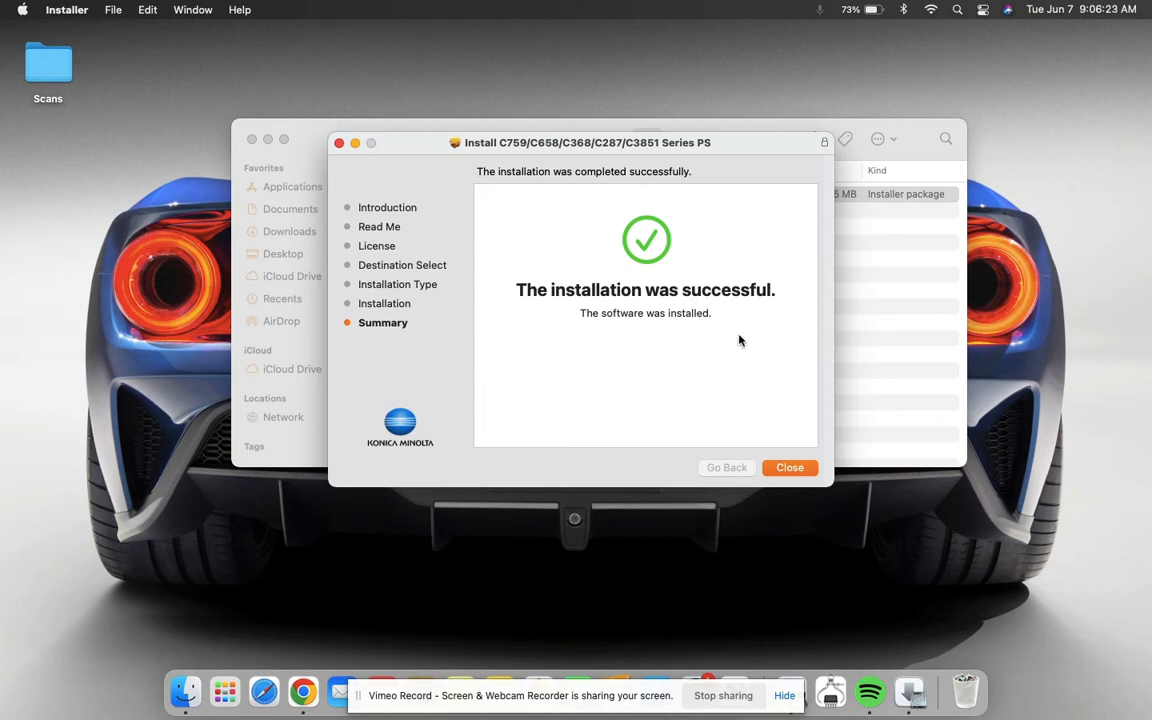
- Close the installer, allowing it access to the Downloads folder and moving the installer package to the Trash
click(789, 470)
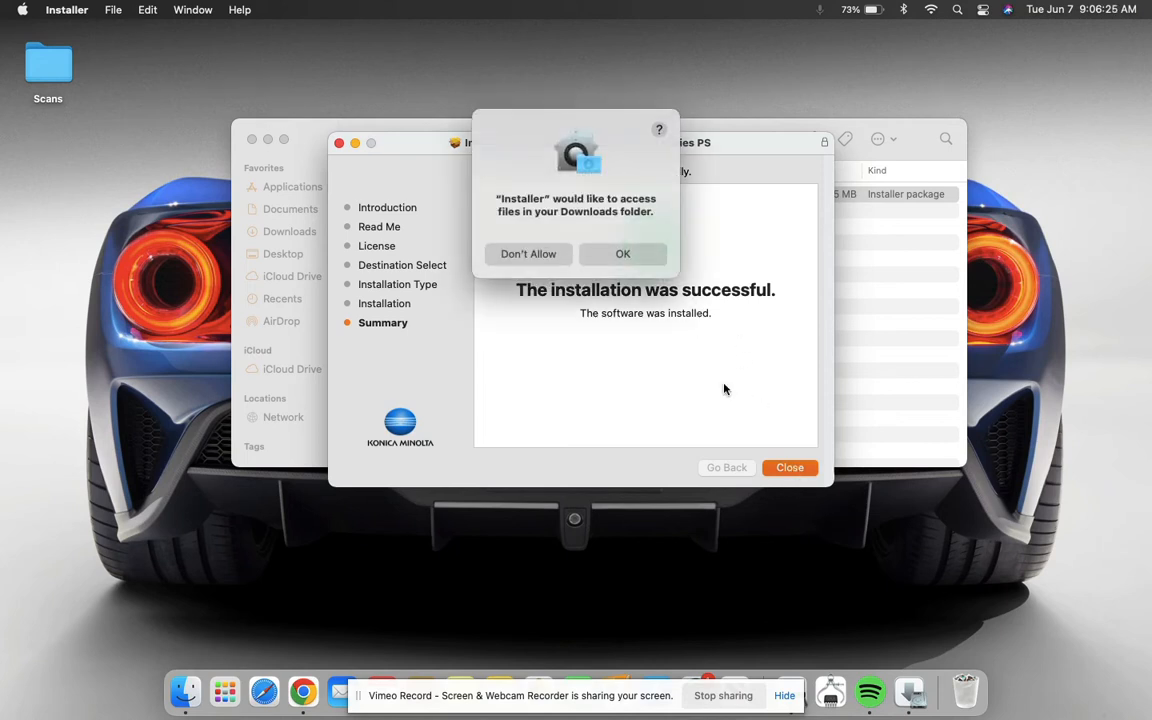
click(624, 255)
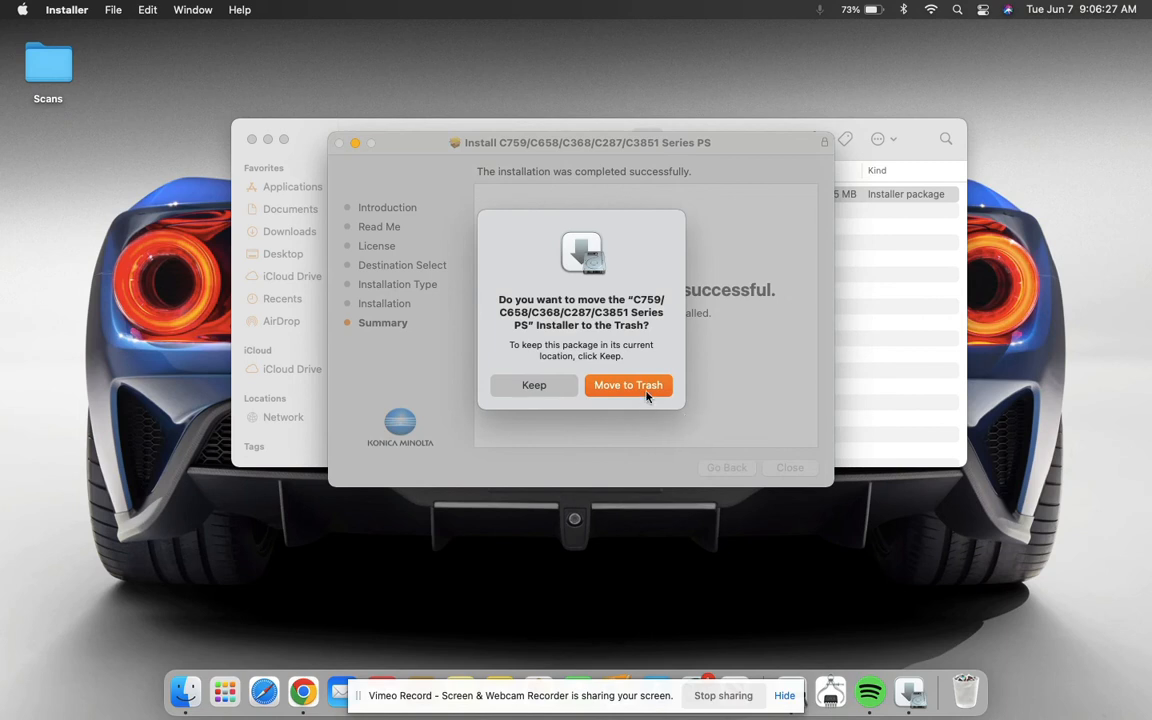
click(628, 385)
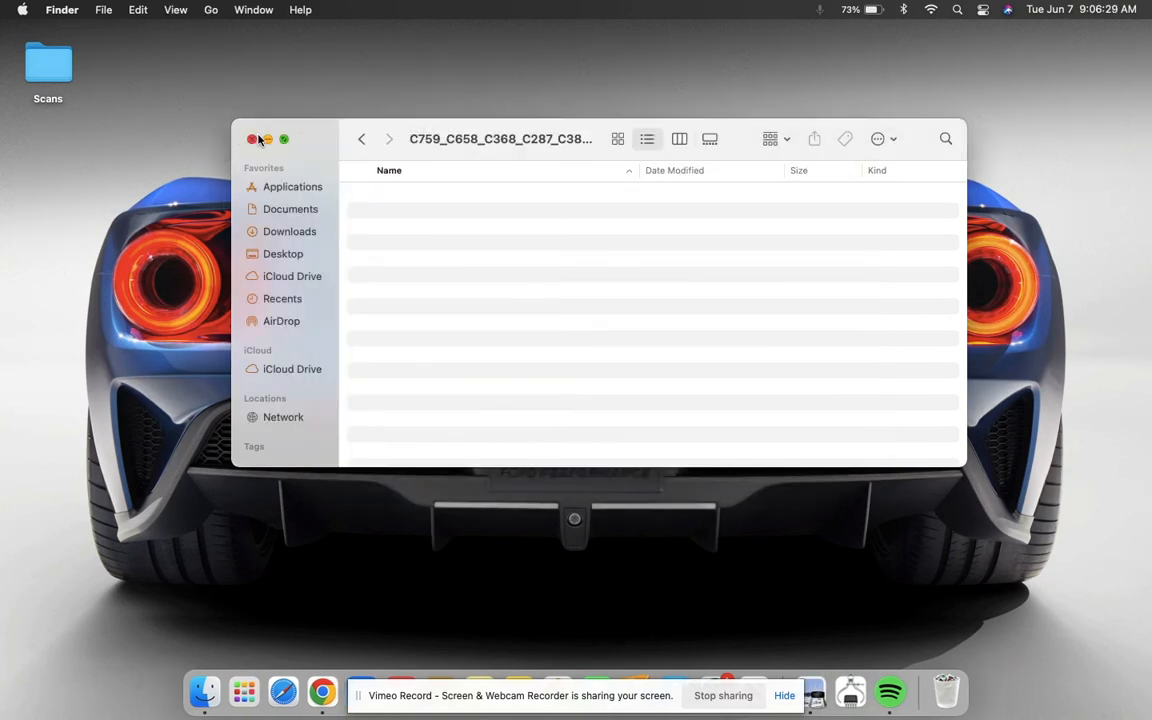
- Close the Finder window and open Printers & Scanners in System Preferences
click(253, 140)
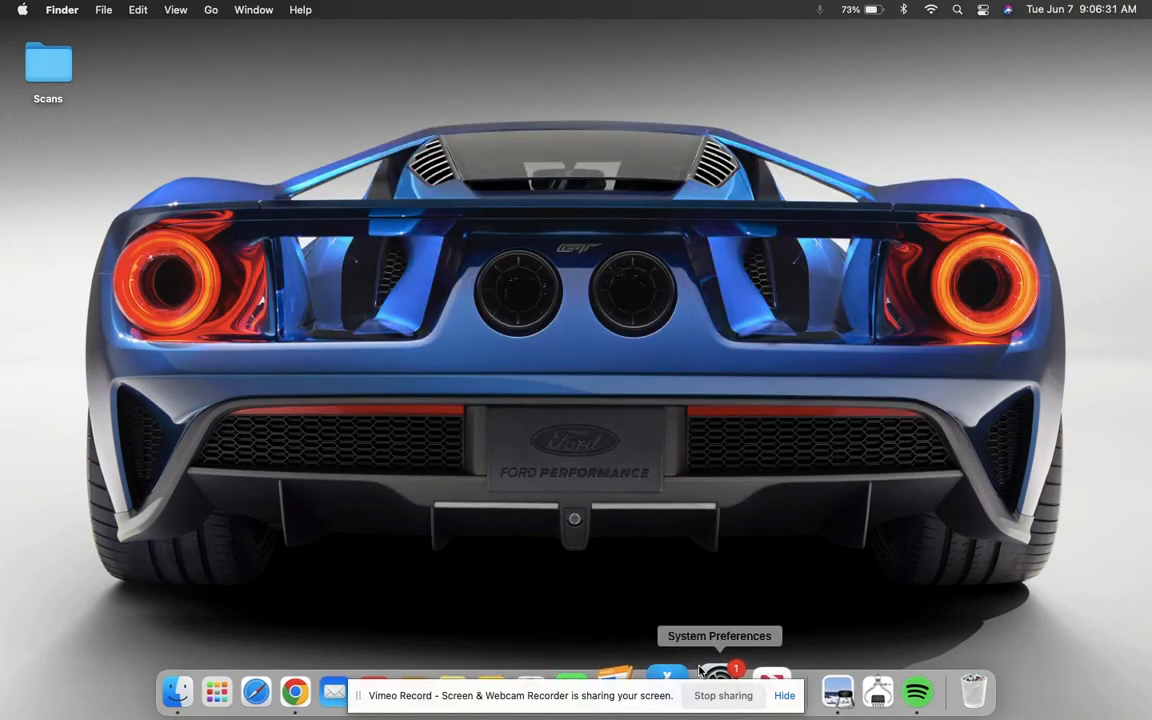
click(712, 676)
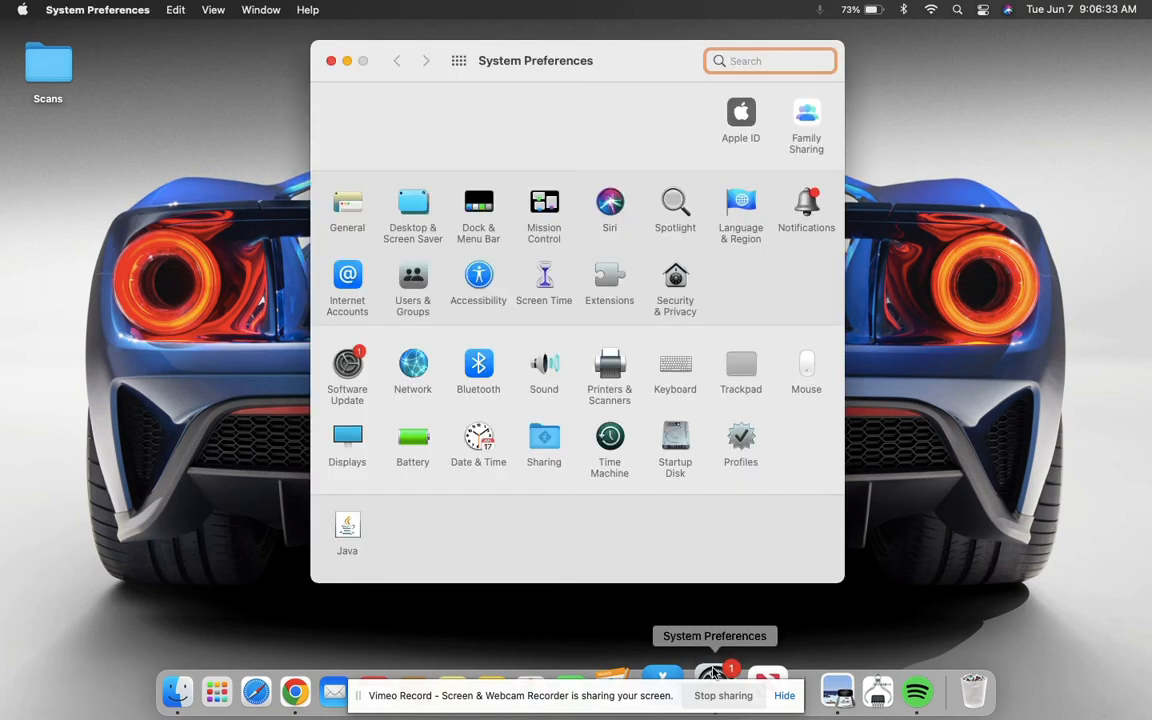
click(786, 700)
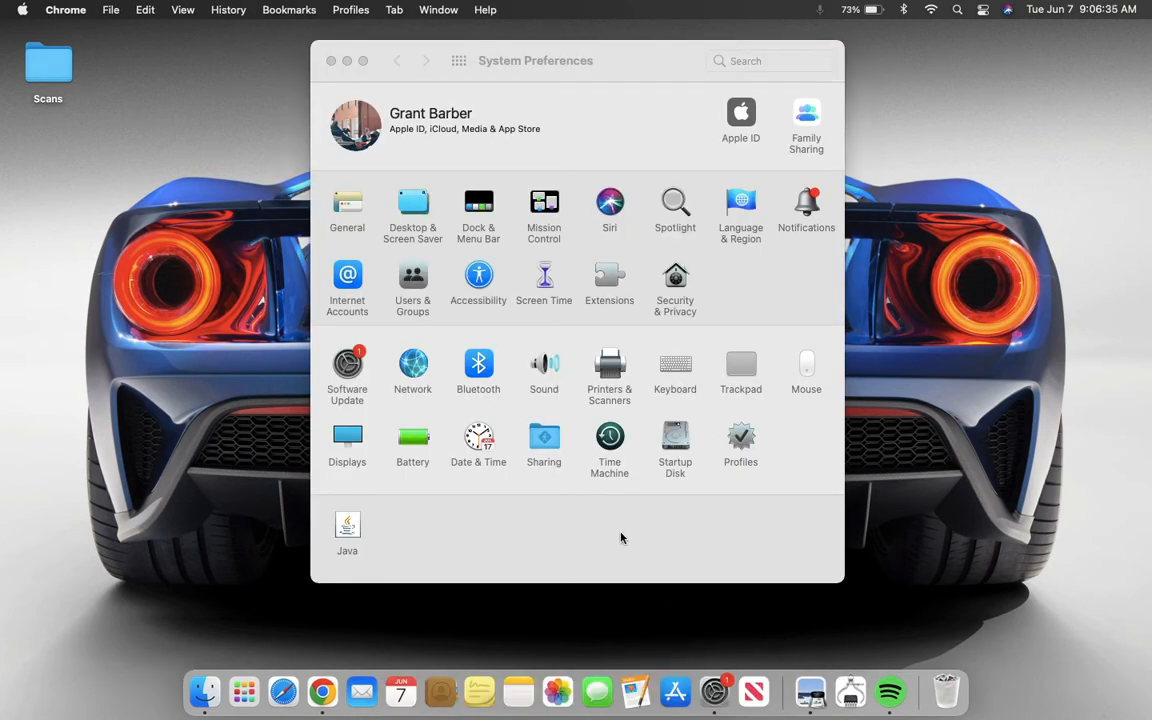
click(612, 379)
click(612, 379)
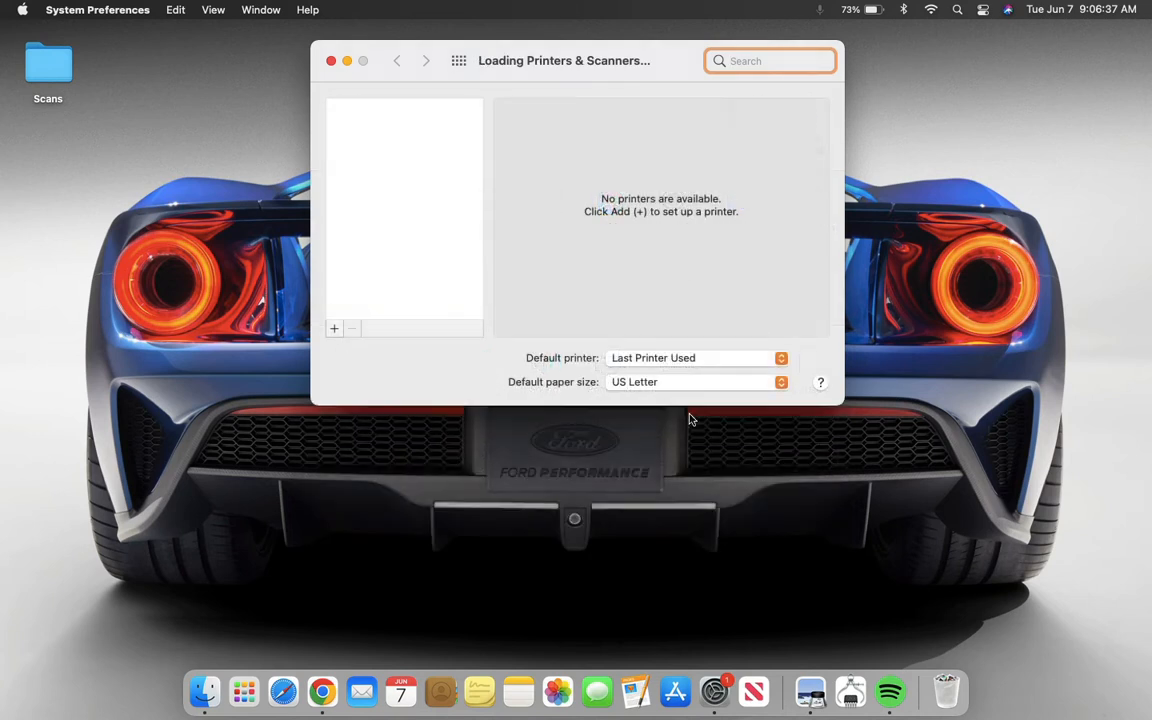
- Add a network printer by IP address 192.168.1.251 using the Line Printer Daemon - LPD protocol
click(335, 330)
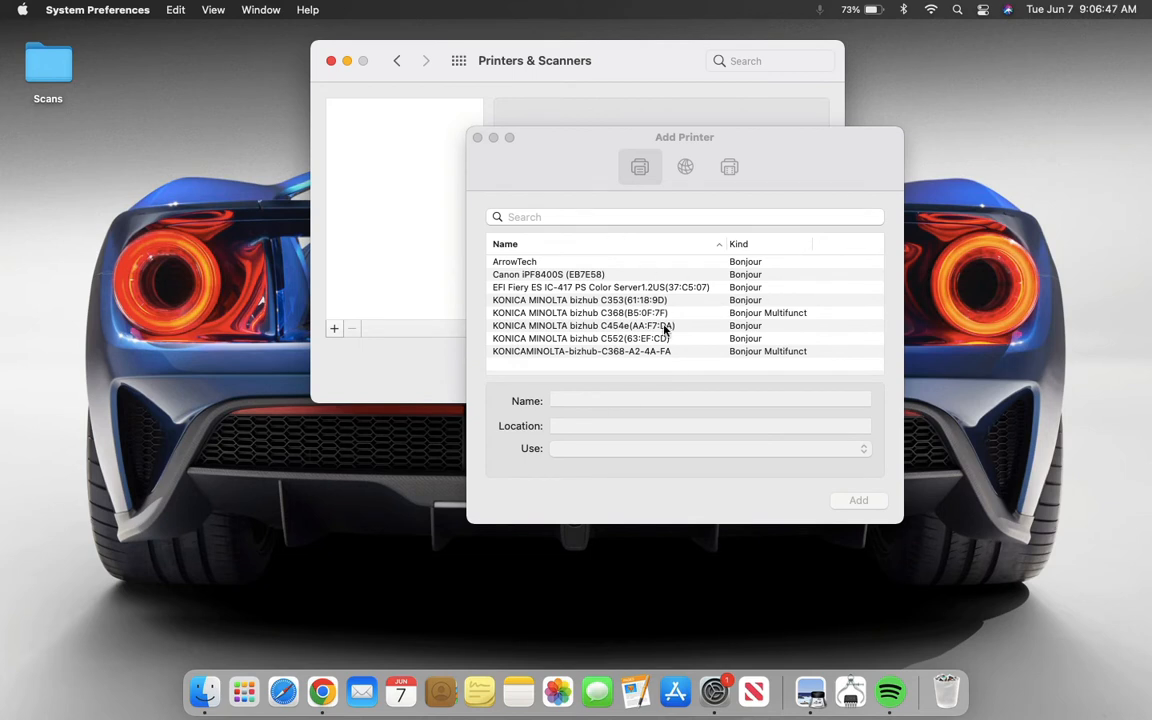
click(727, 408)
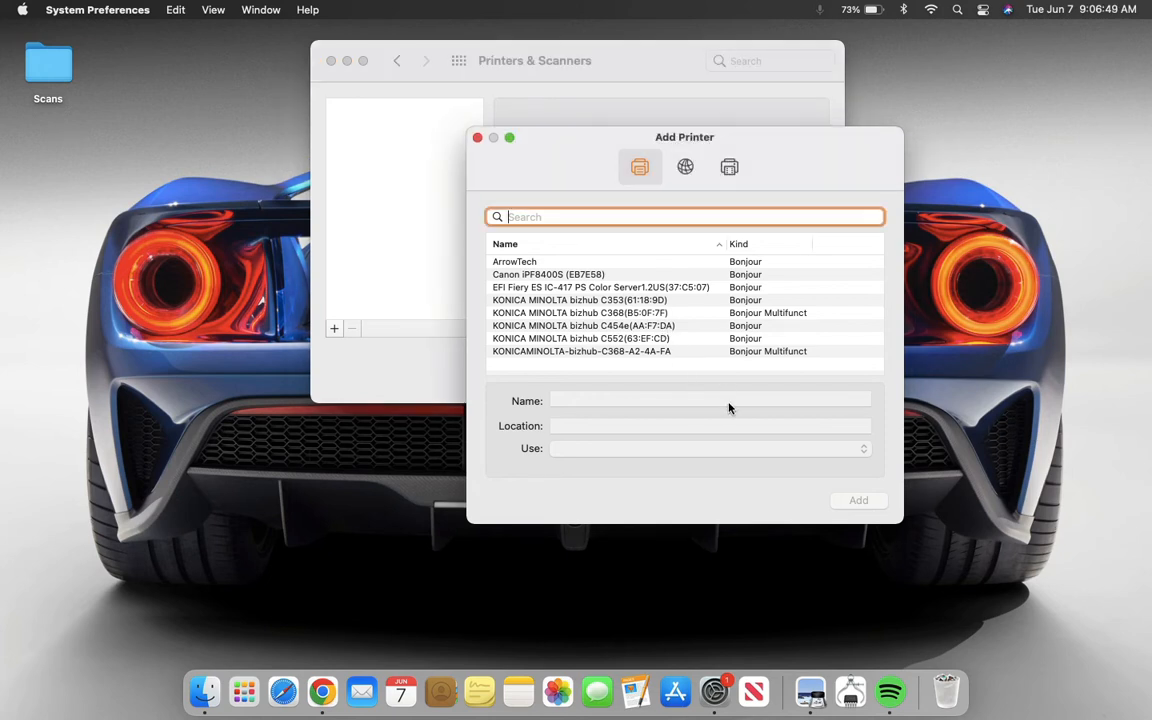
click(688, 172)
click(690, 228)
text(192.168.1.251)
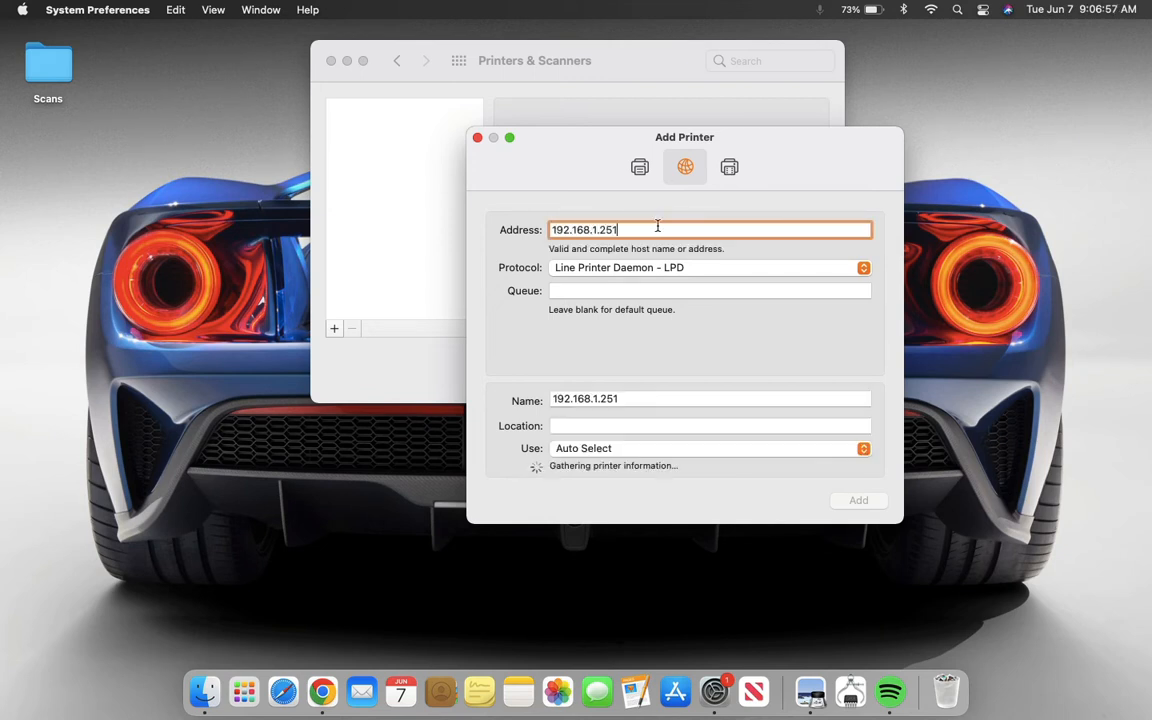
double_click(587, 230)
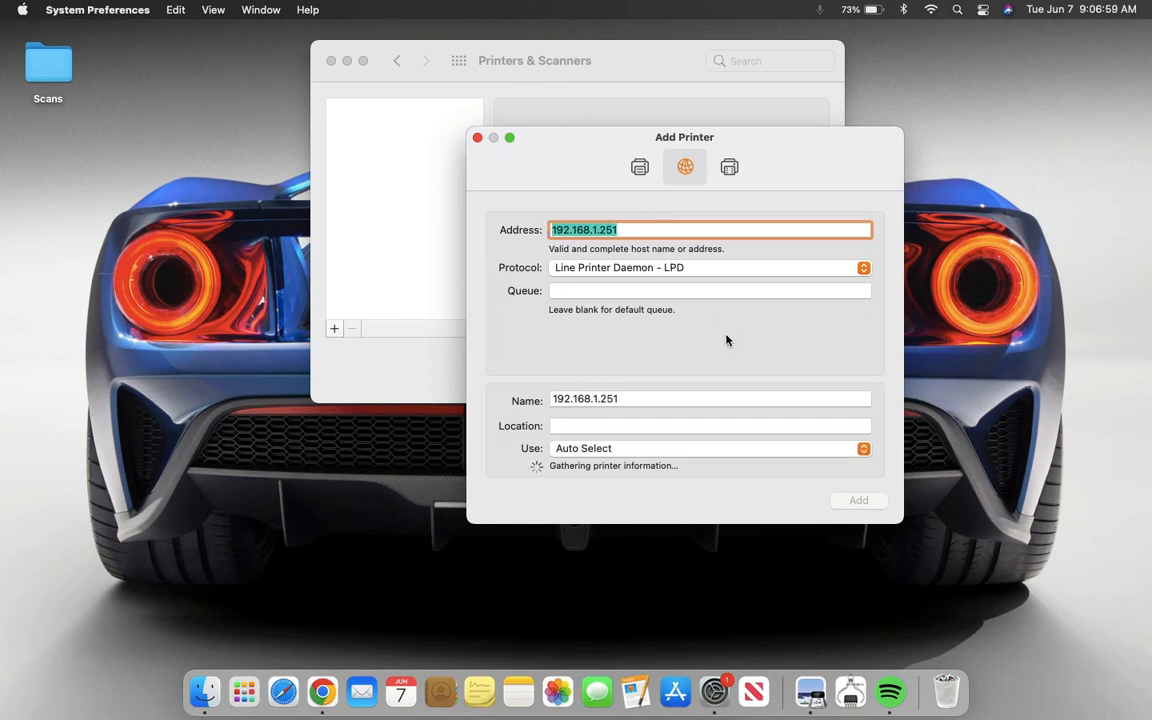
click(660, 230)
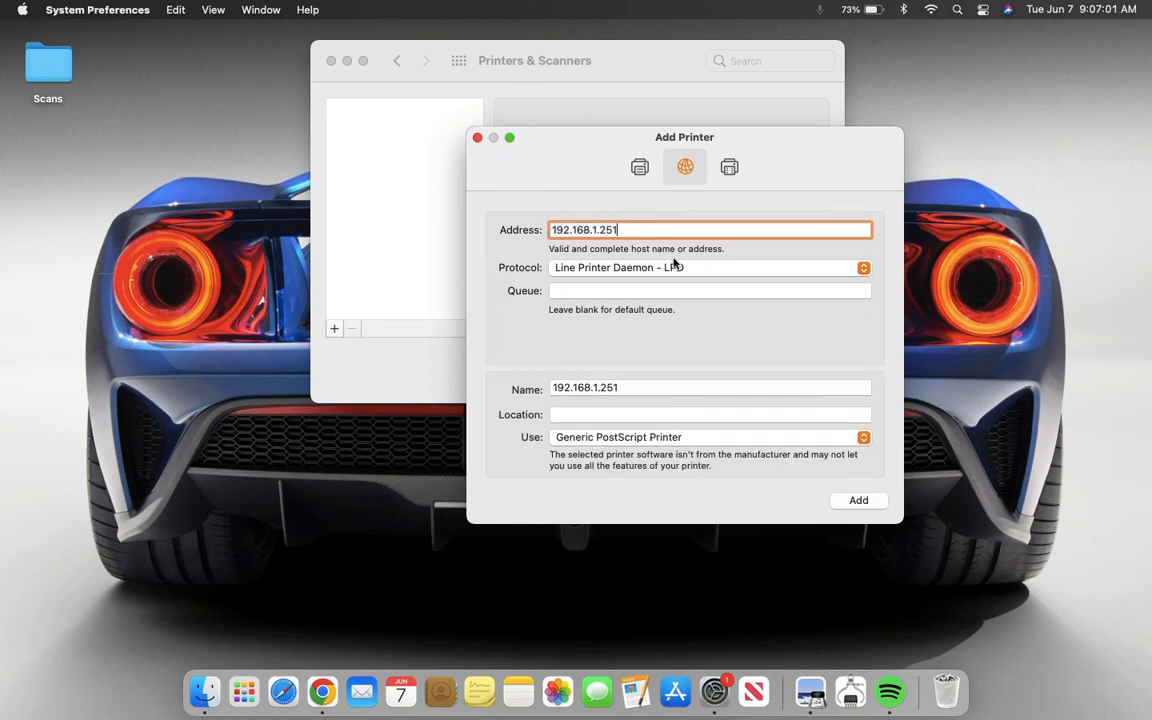
click(787, 273)
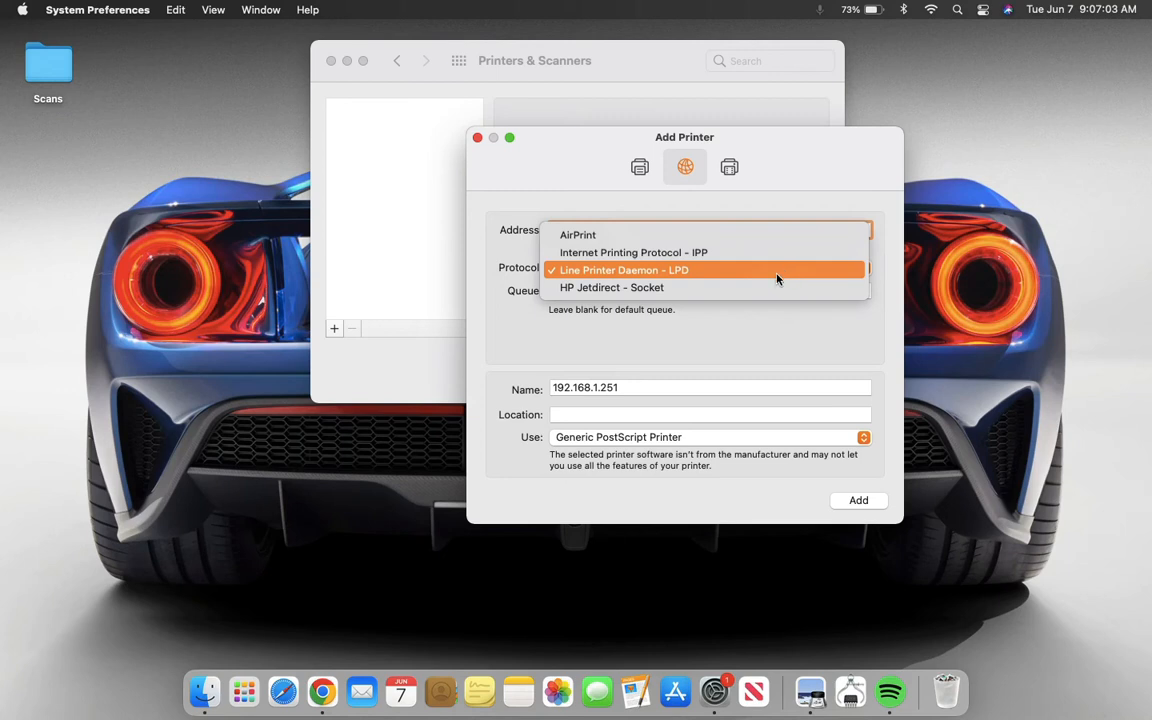
click(702, 270)
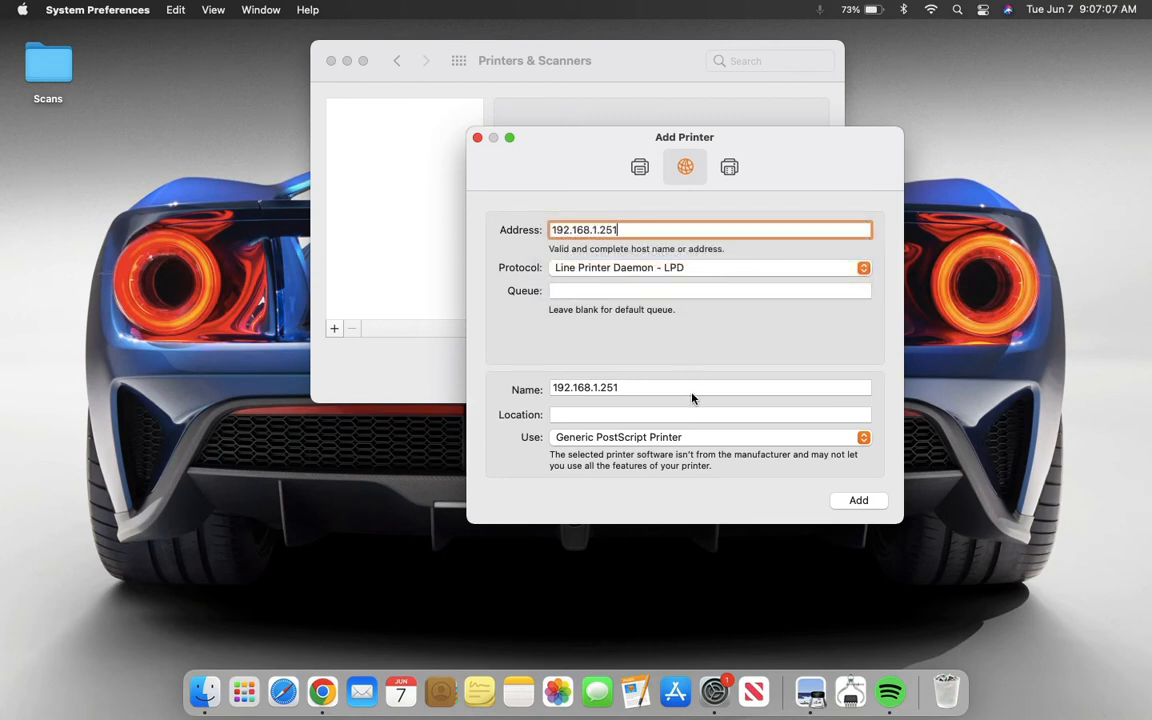
- Name the printer Konica Minolta C368 and select KONICA MINOLTA C368 PS as its printer software
double_click(612, 388)
text(Konica Minolta C368)
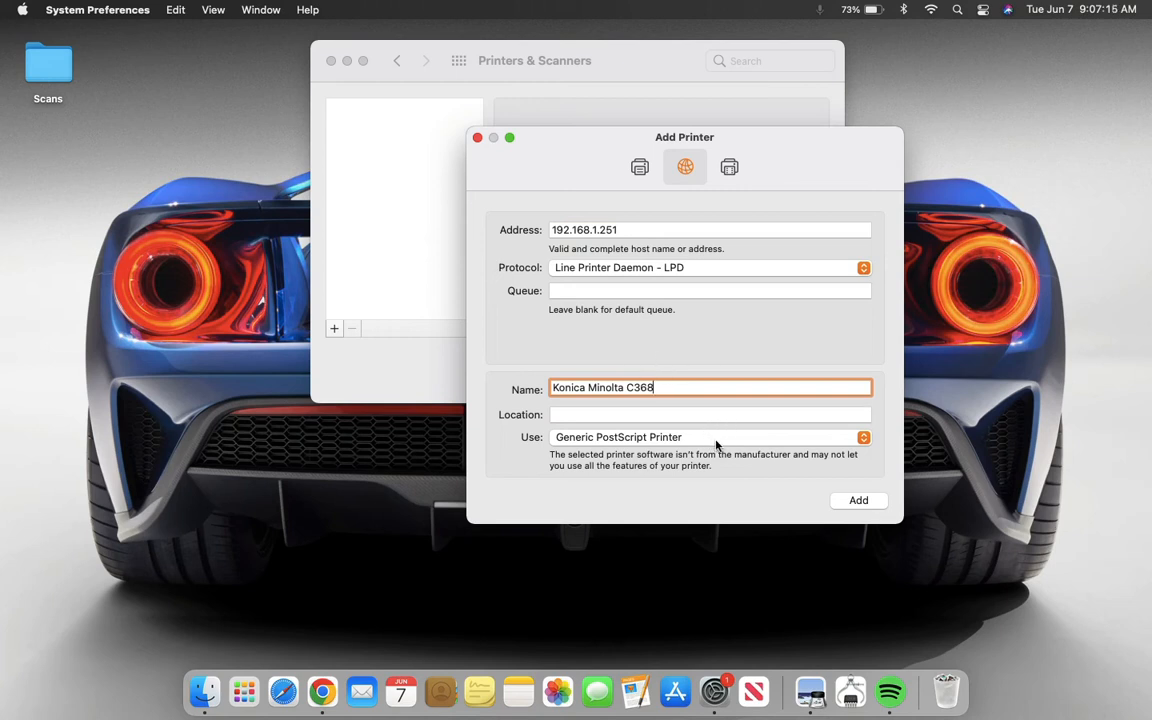
click(766, 437)
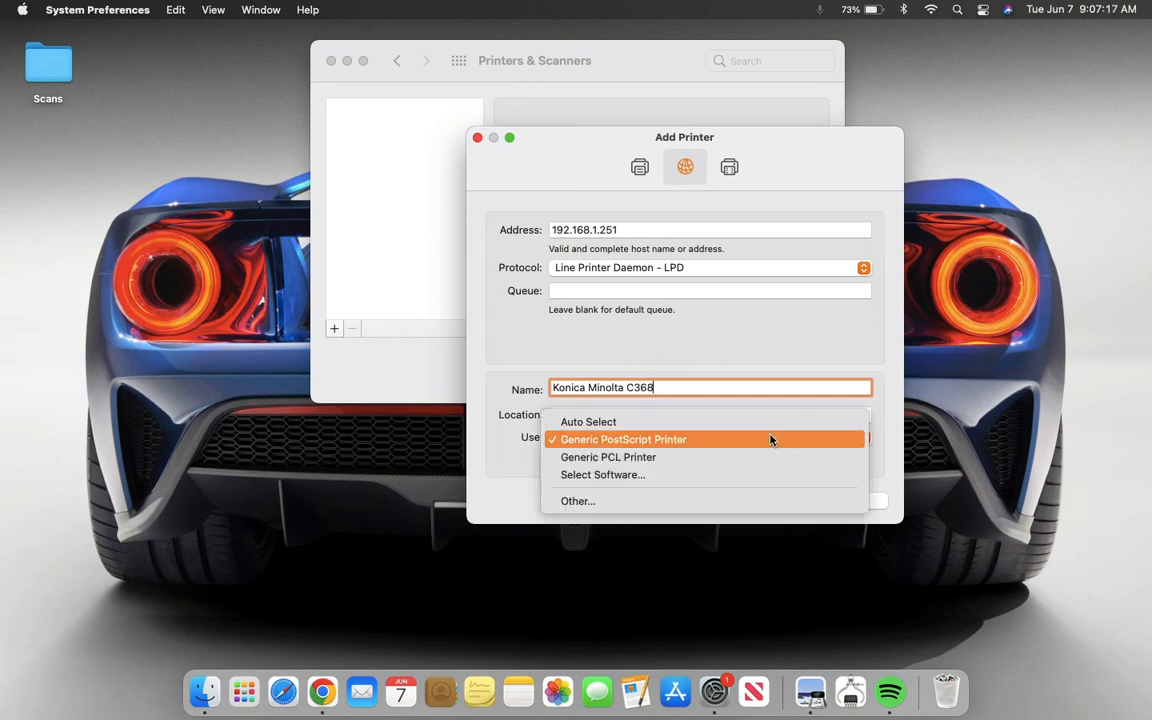
click(731, 476)
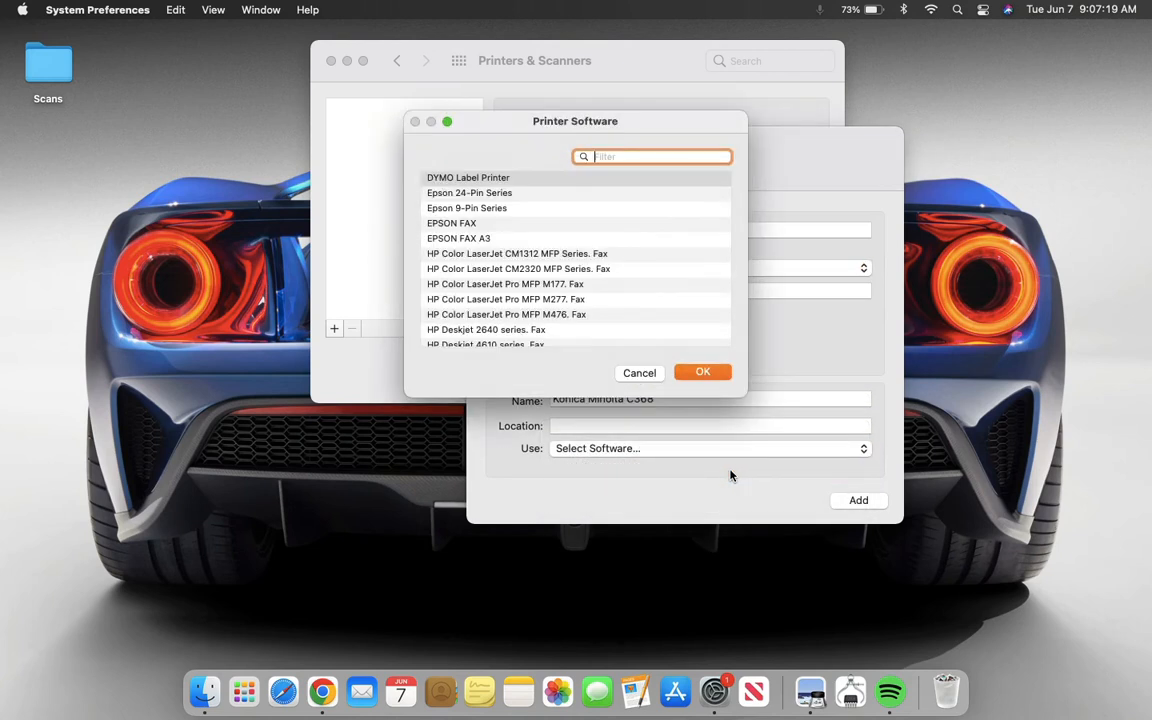
scroll(600, 283, down, 15)
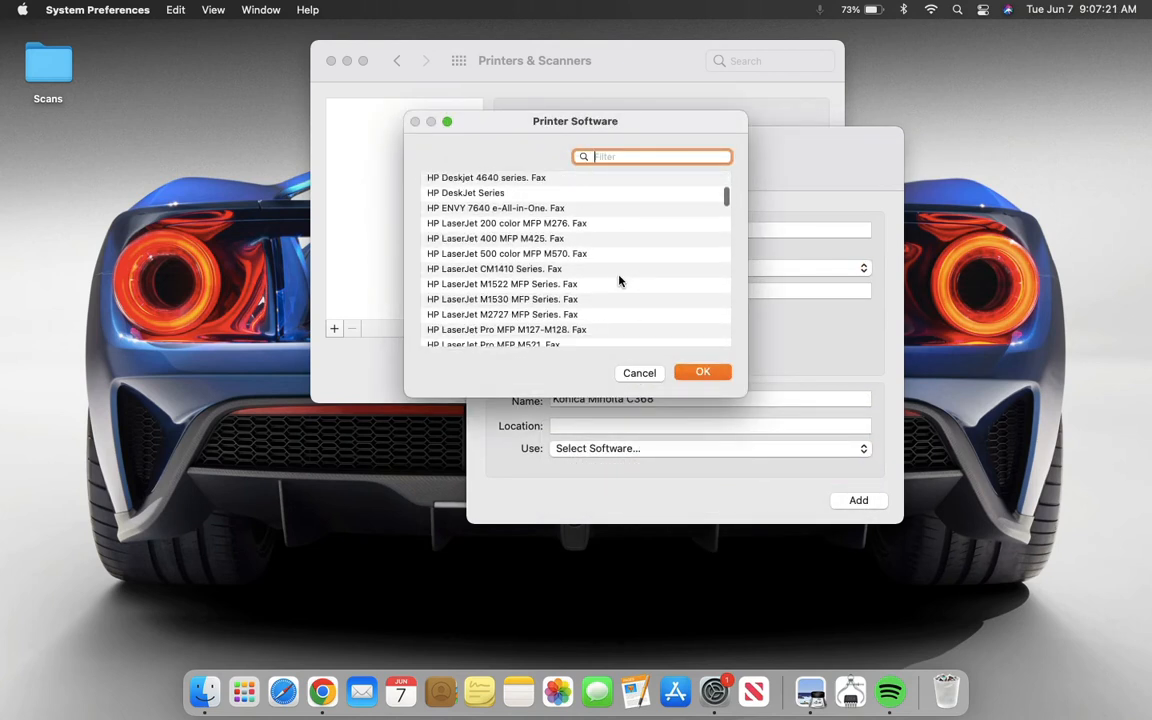
scroll(619, 281, down, 15)
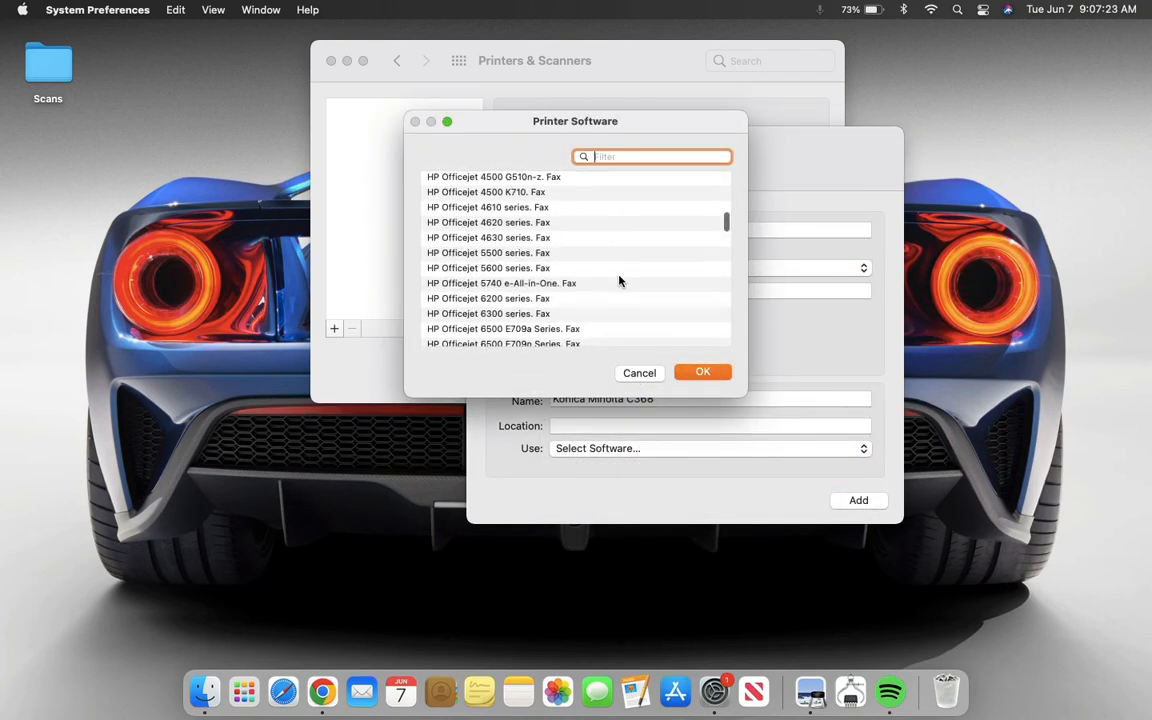
scroll(619, 281, down, 15)
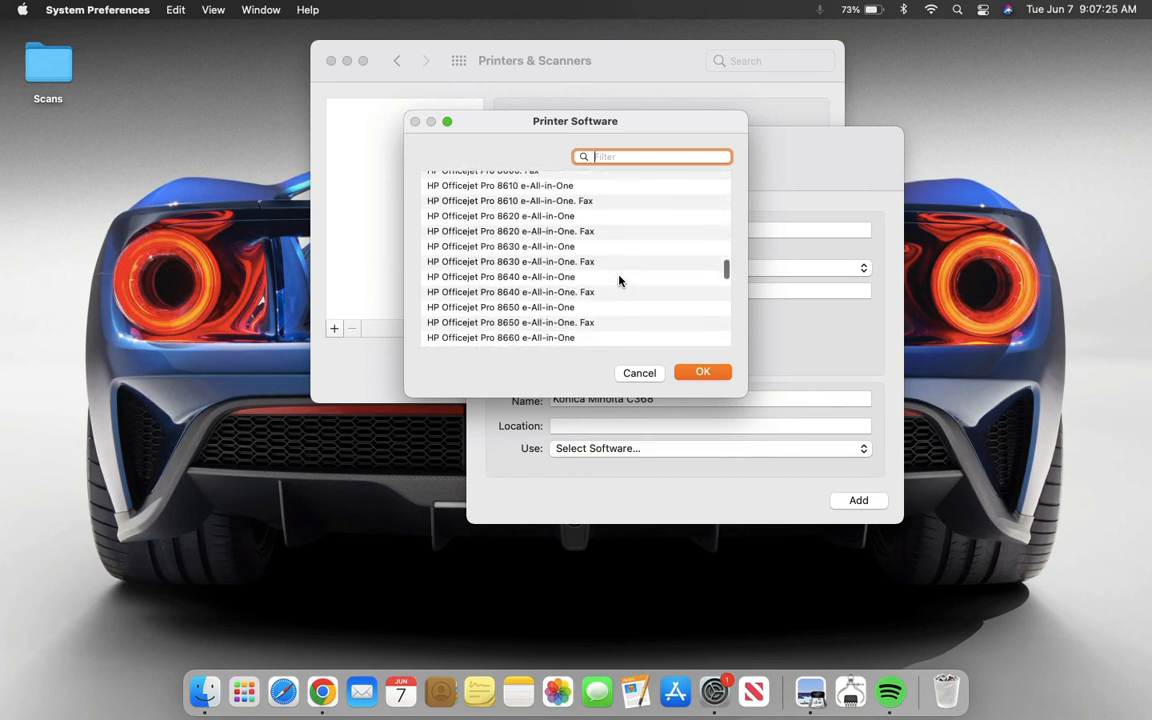
scroll(619, 281, down, 15)
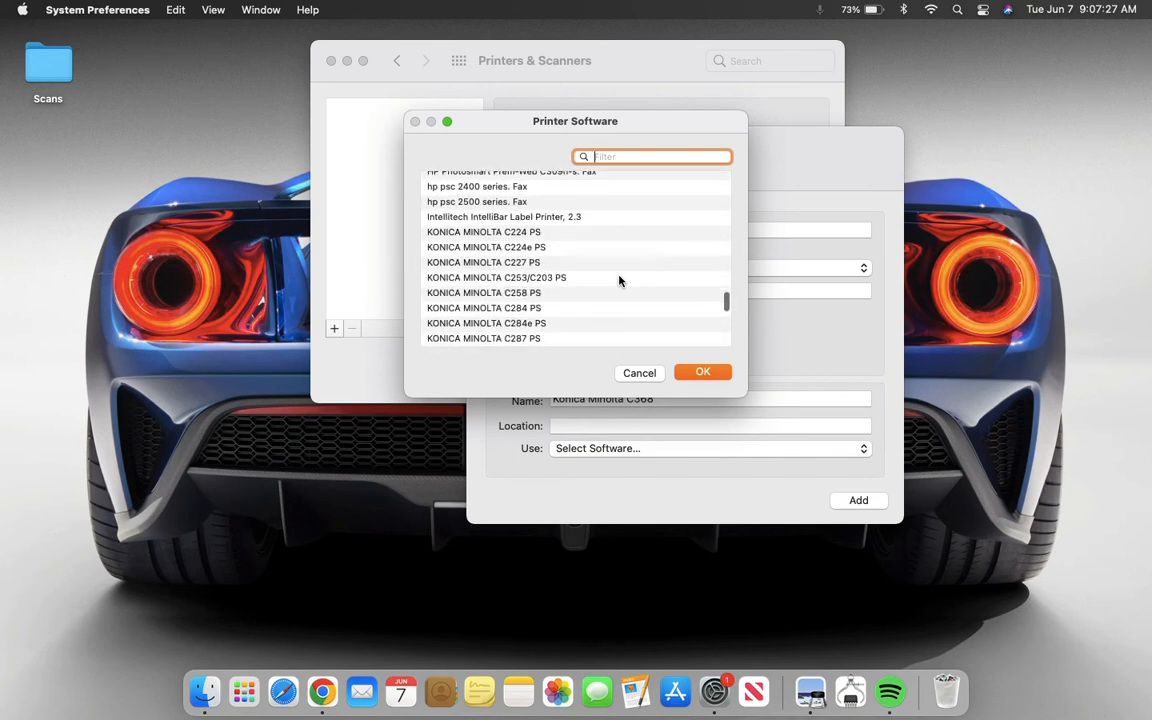
scroll(619, 281, down, 3)
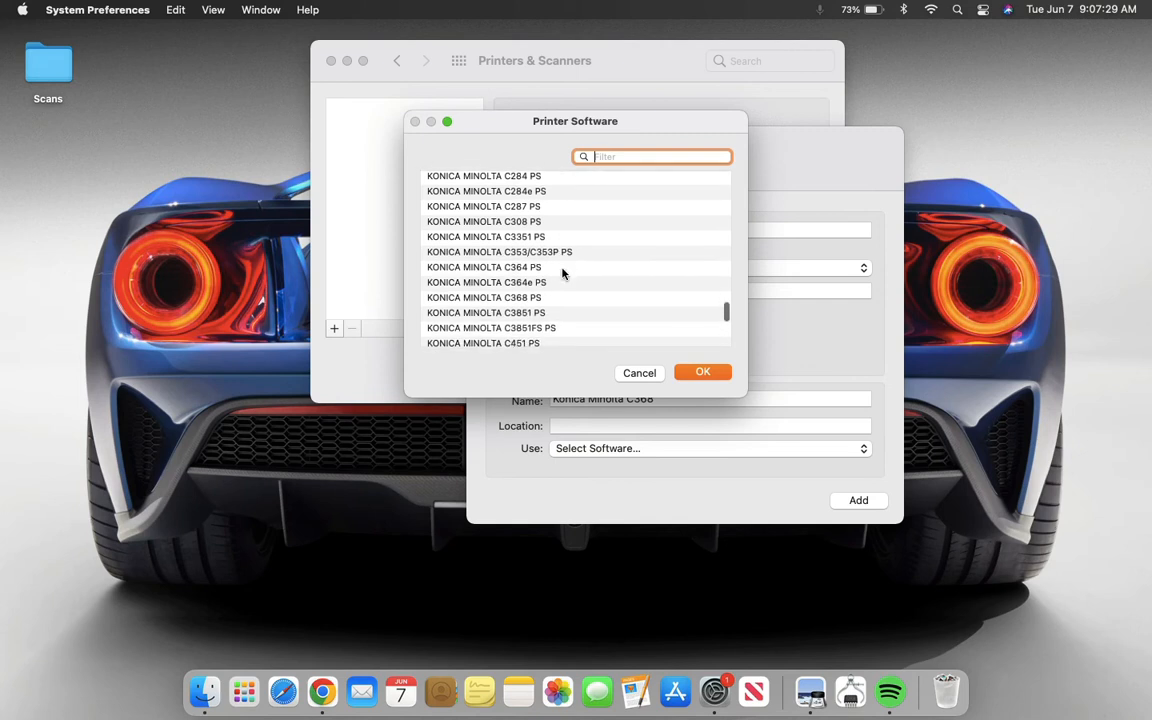
scroll(561, 272, up, 1)
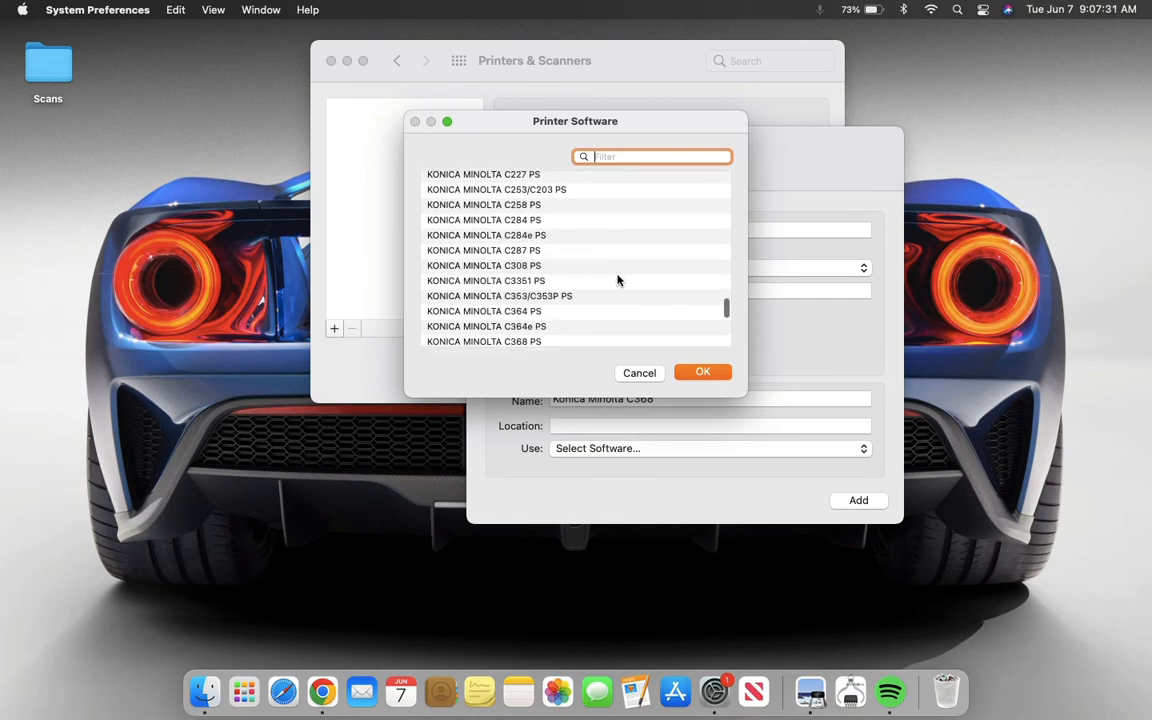
scroll(617, 280, down, 3)
scroll(620, 290, down, 2)
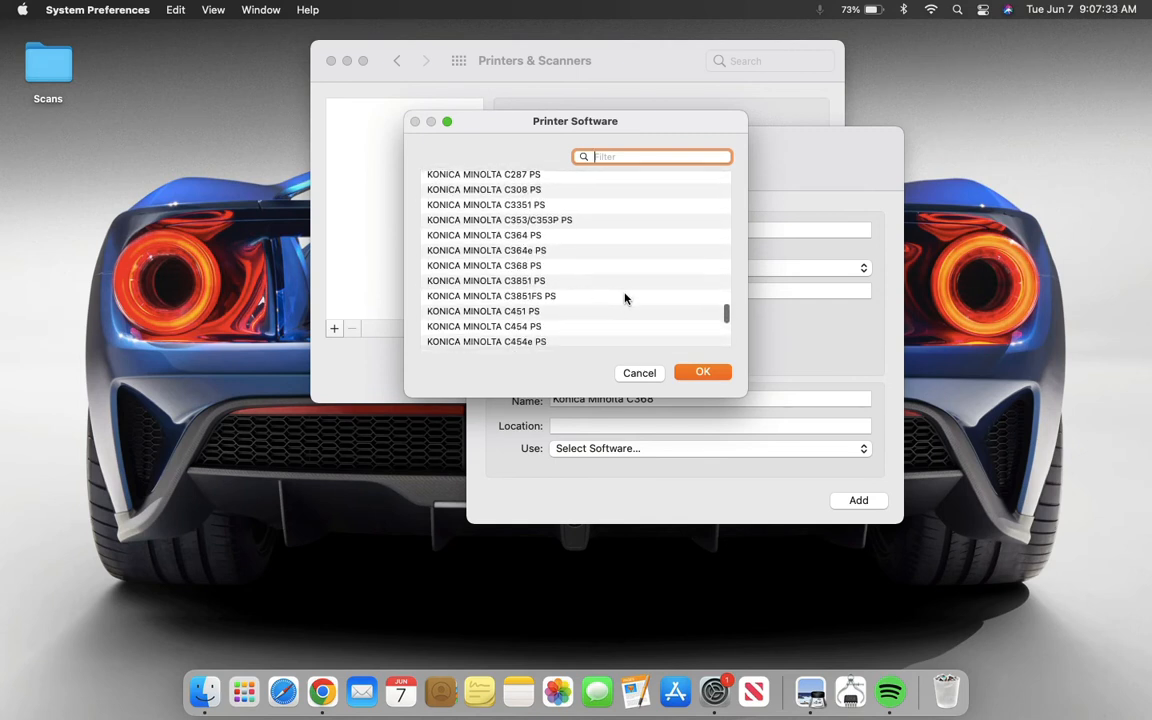
click(585, 267)
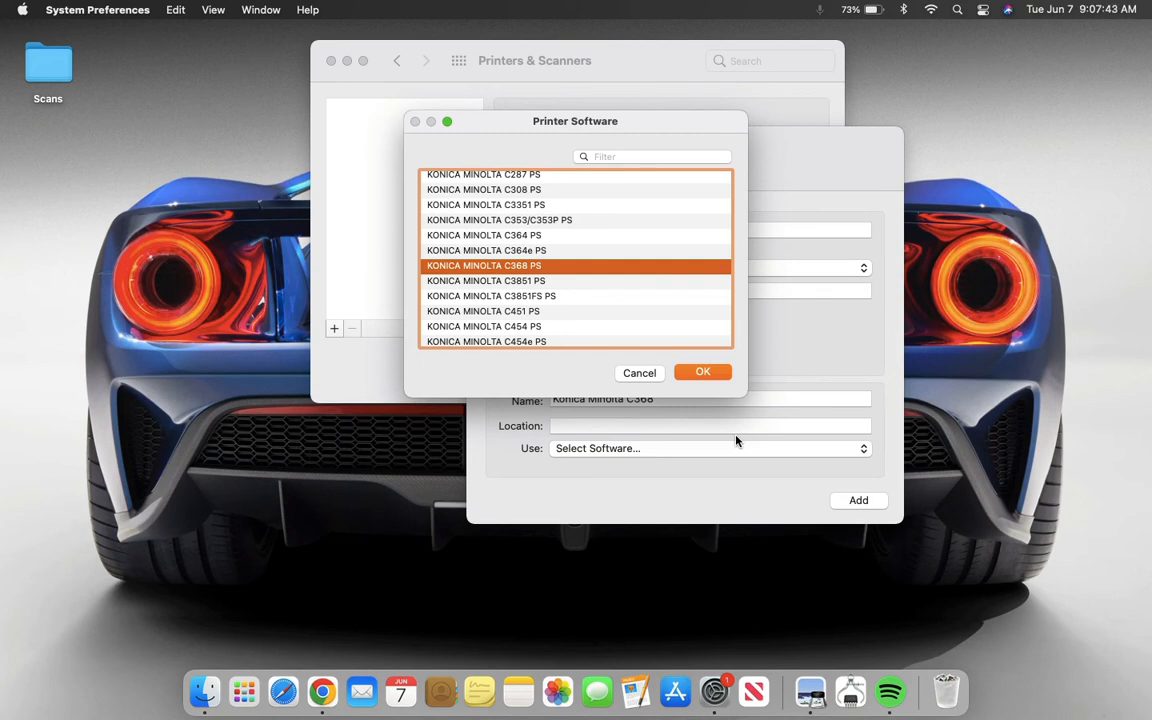
click(703, 372)
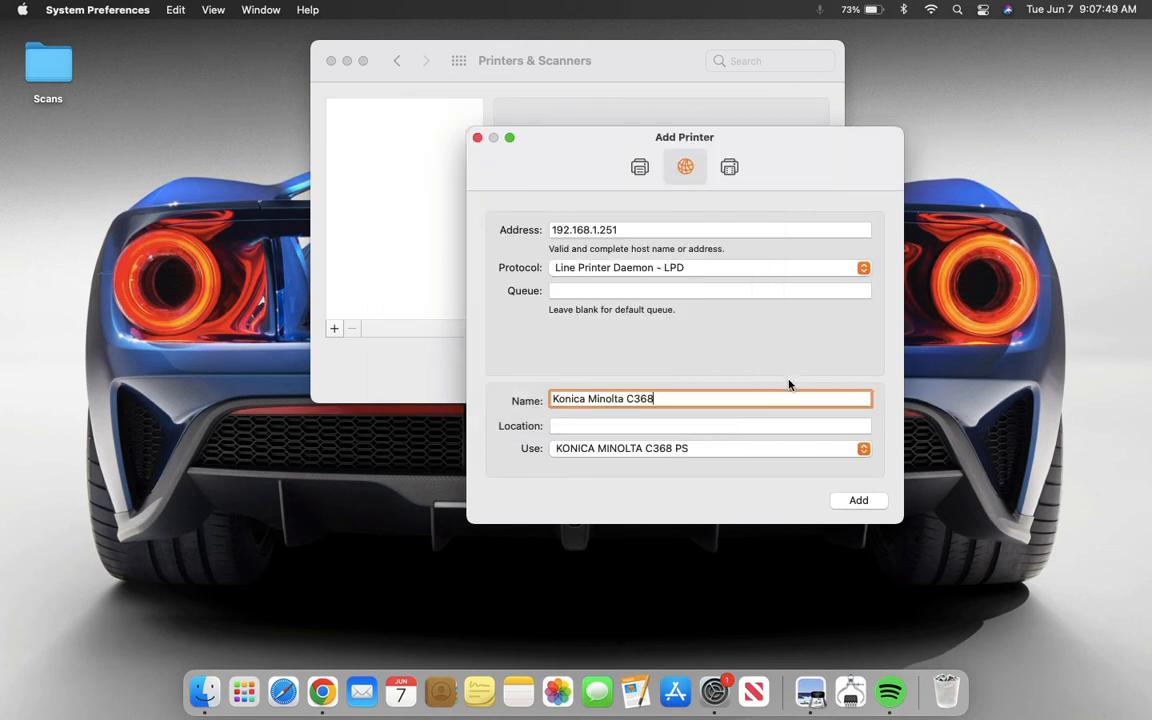
- Add the printer and set its Finisher option to FS-534
click(866, 504)
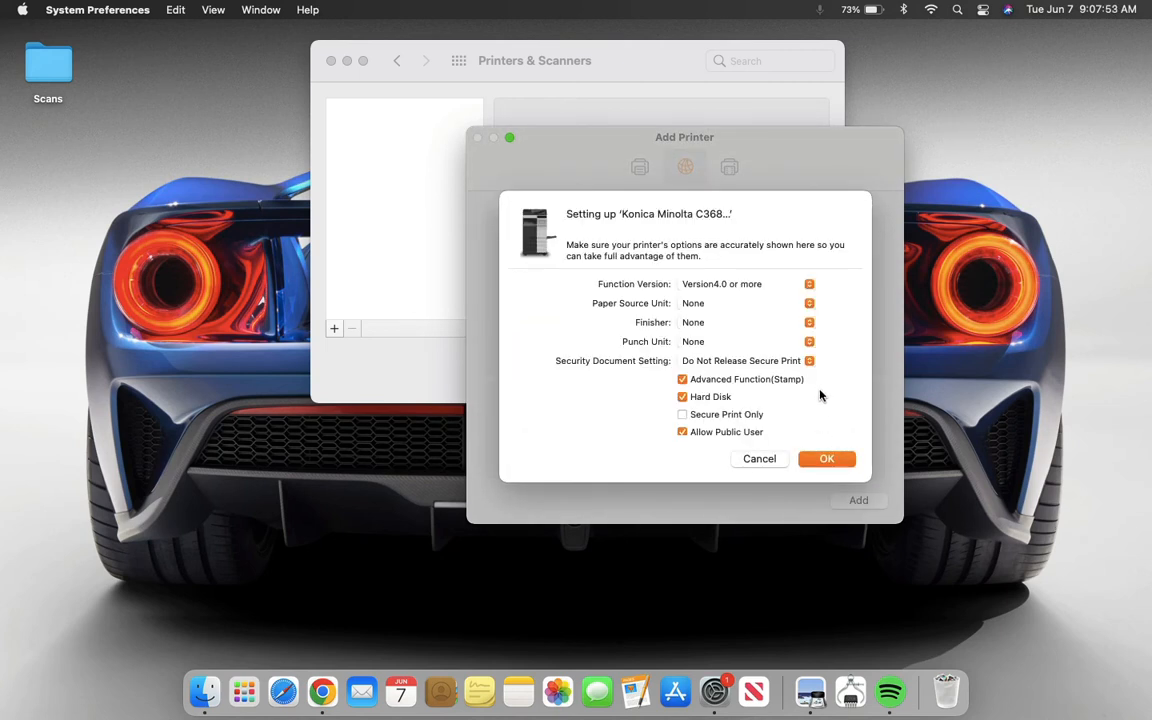
click(800, 324)
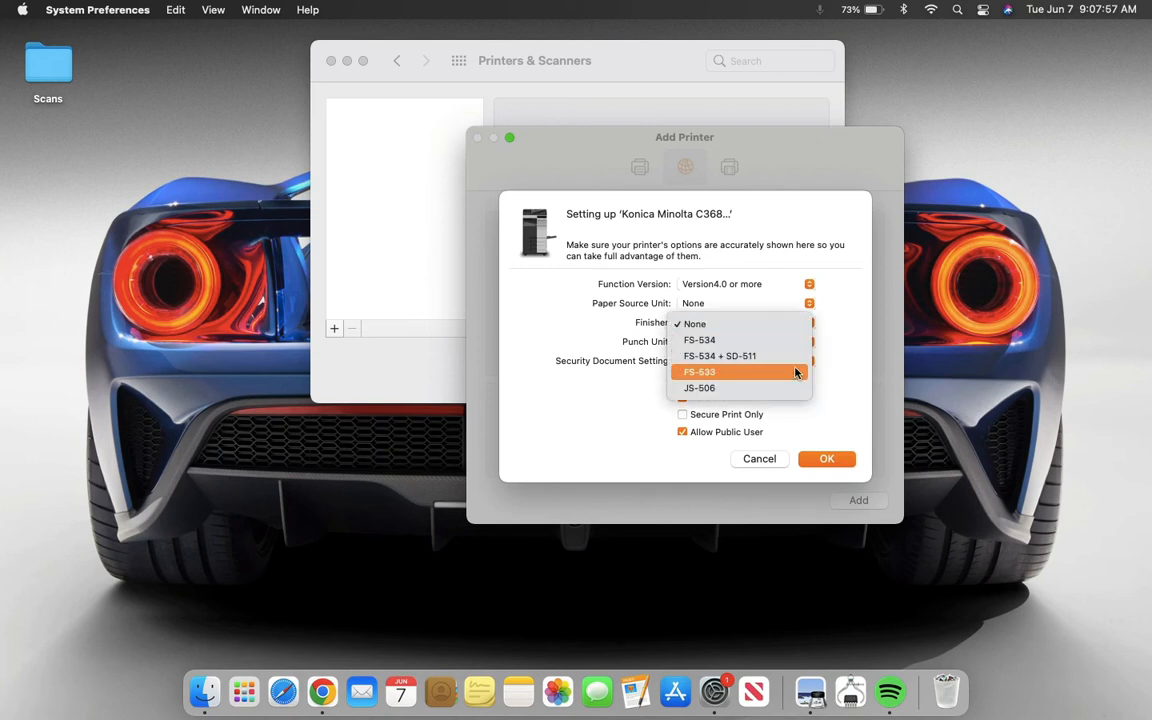
click(733, 342)
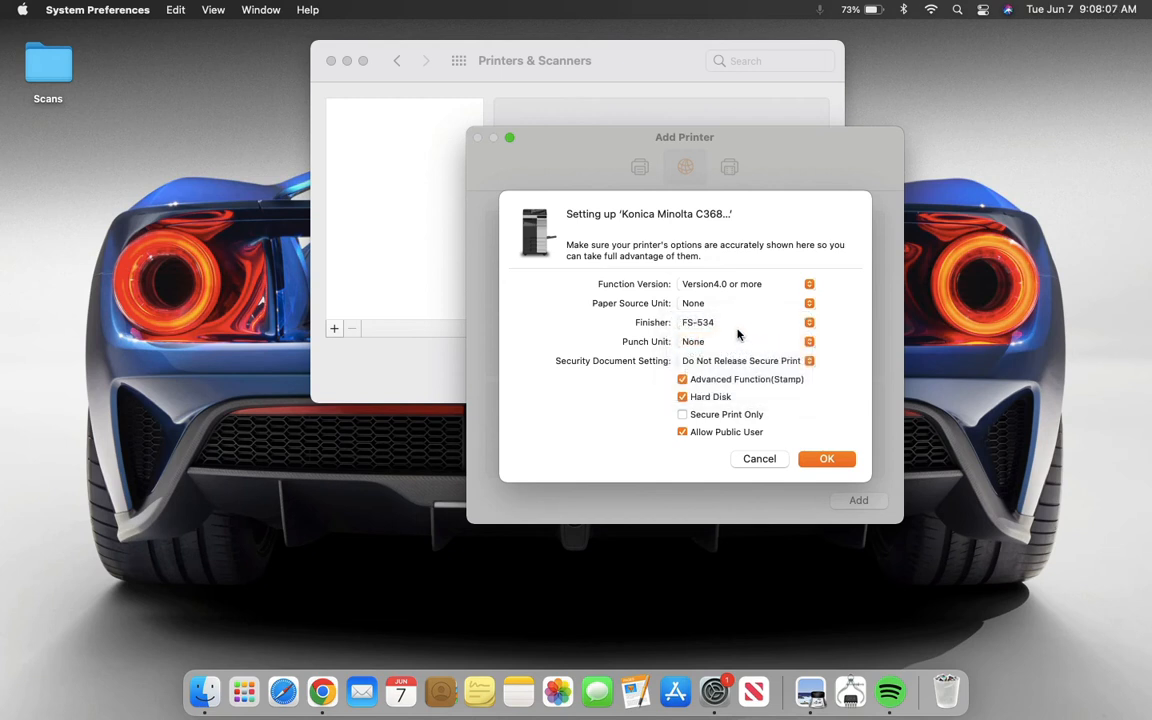
- Set the Paper Source Unit to PC-410 and the Punch Unit to PK-520 (2/3-Hole), then confirm the printer options
click(809, 303)
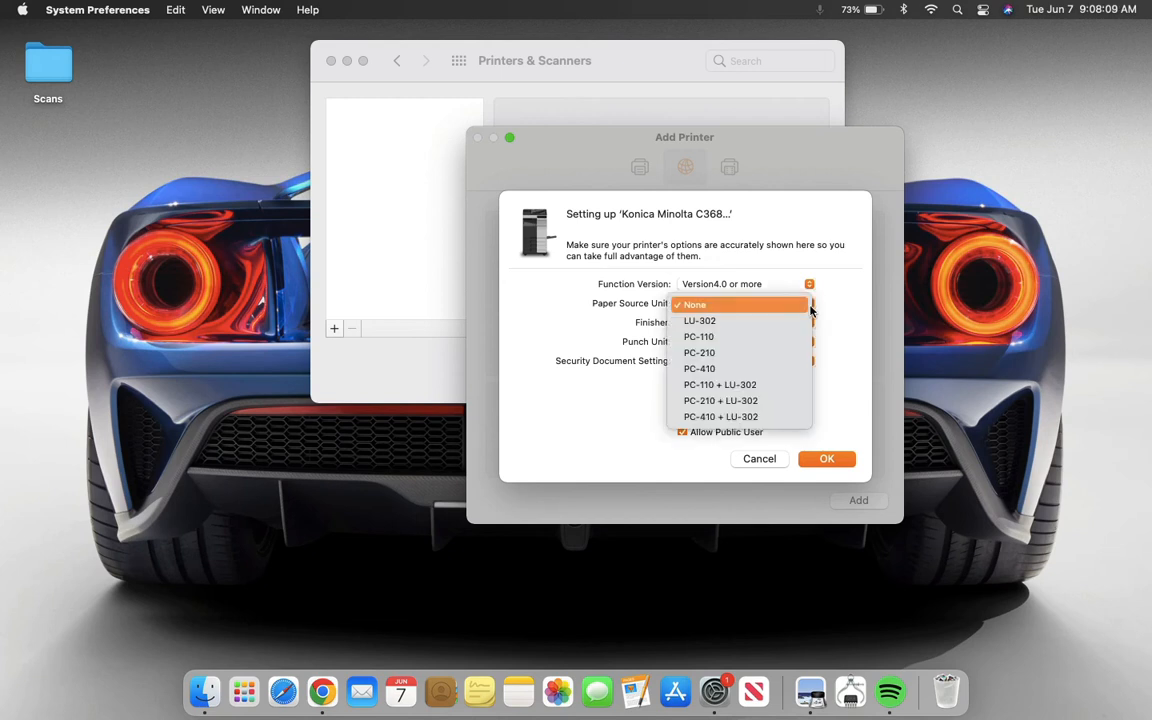
click(789, 376)
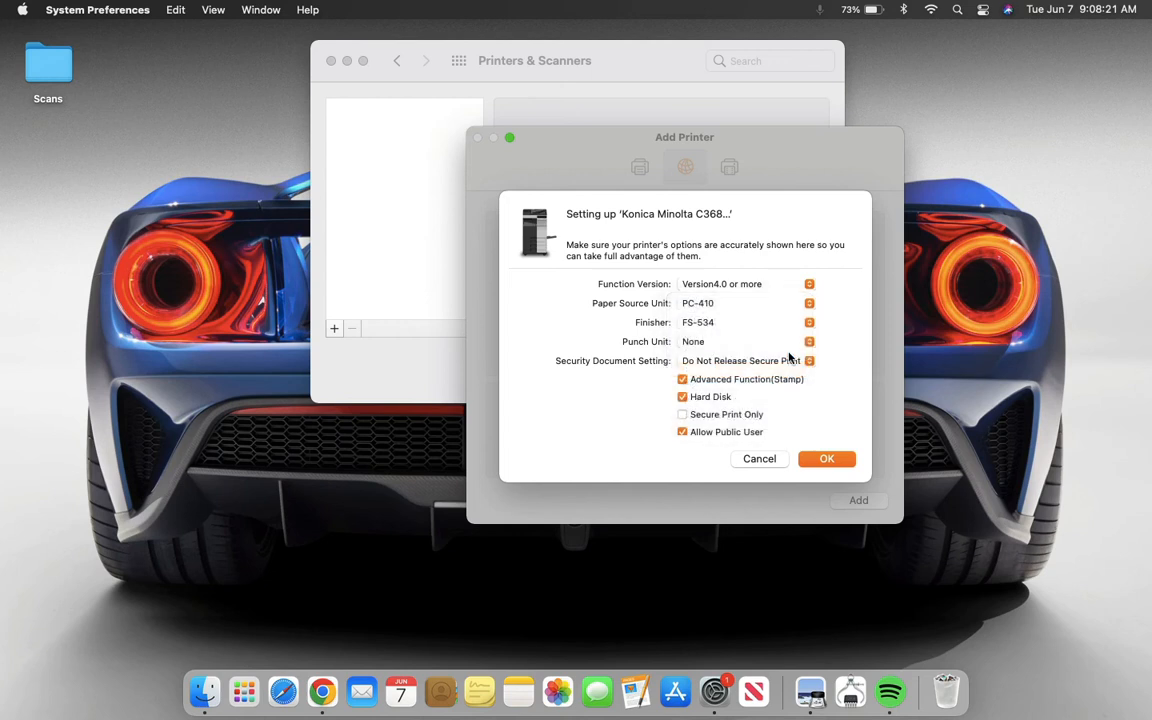
click(812, 342)
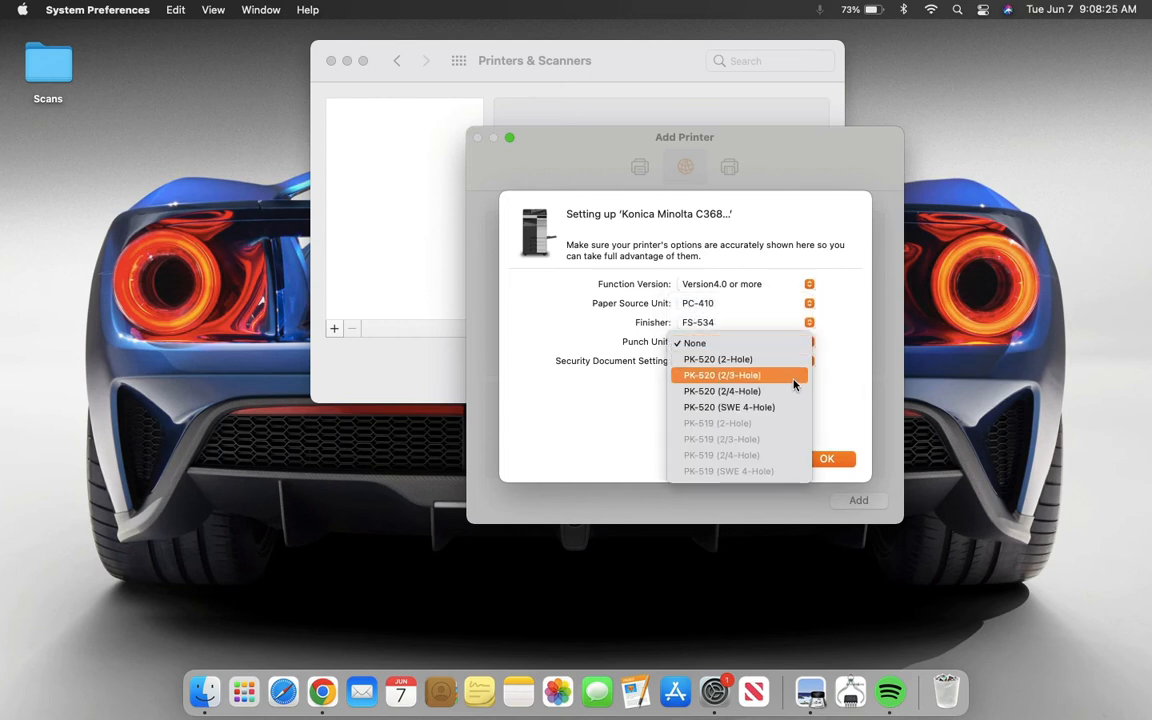
click(794, 377)
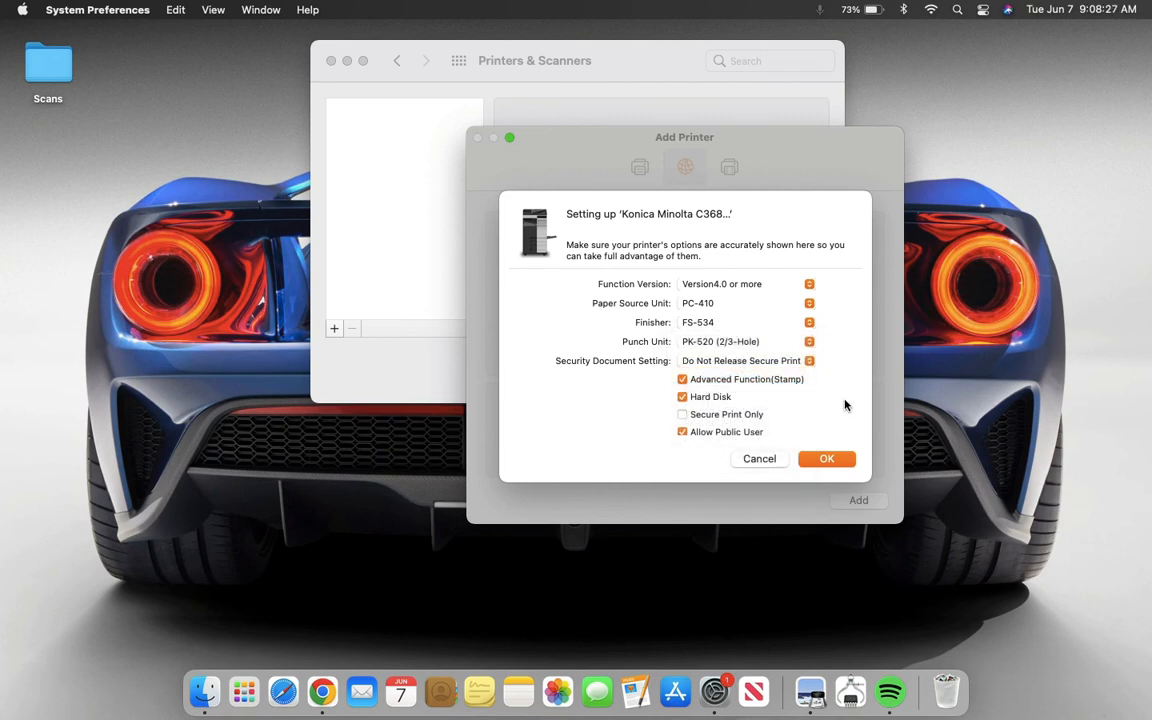
click(827, 458)
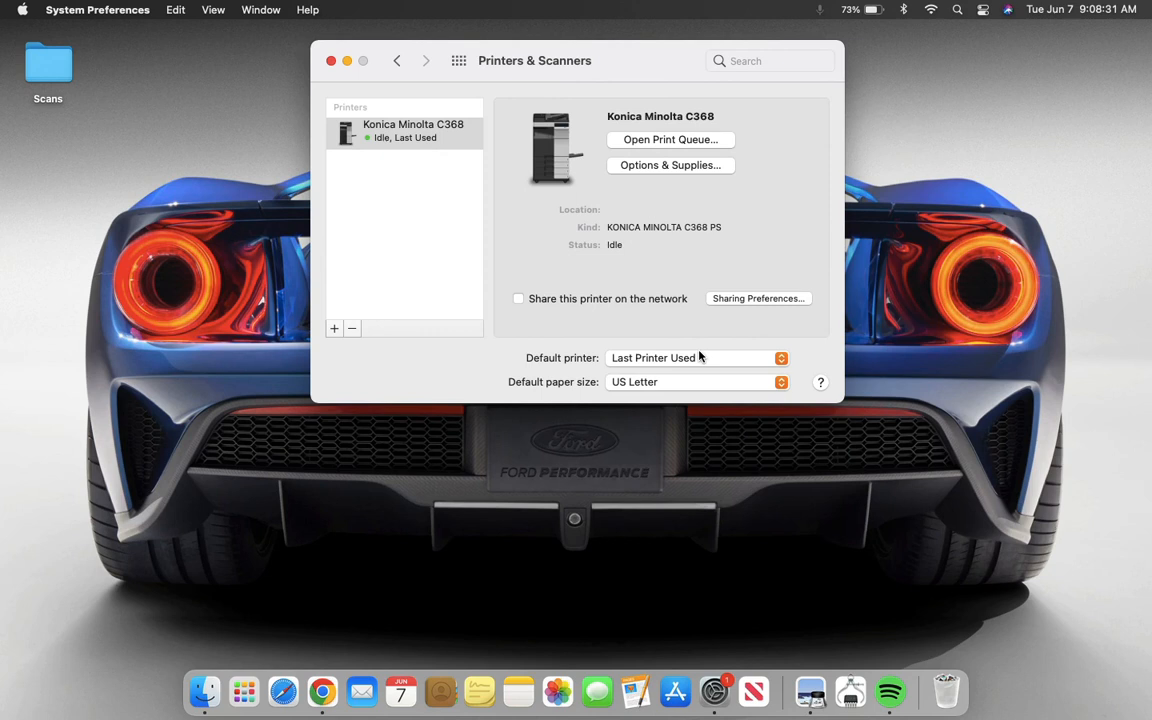
- Open the printer's print queue and check the supply levels in its printer settings, then close the queue
click(440, 140)
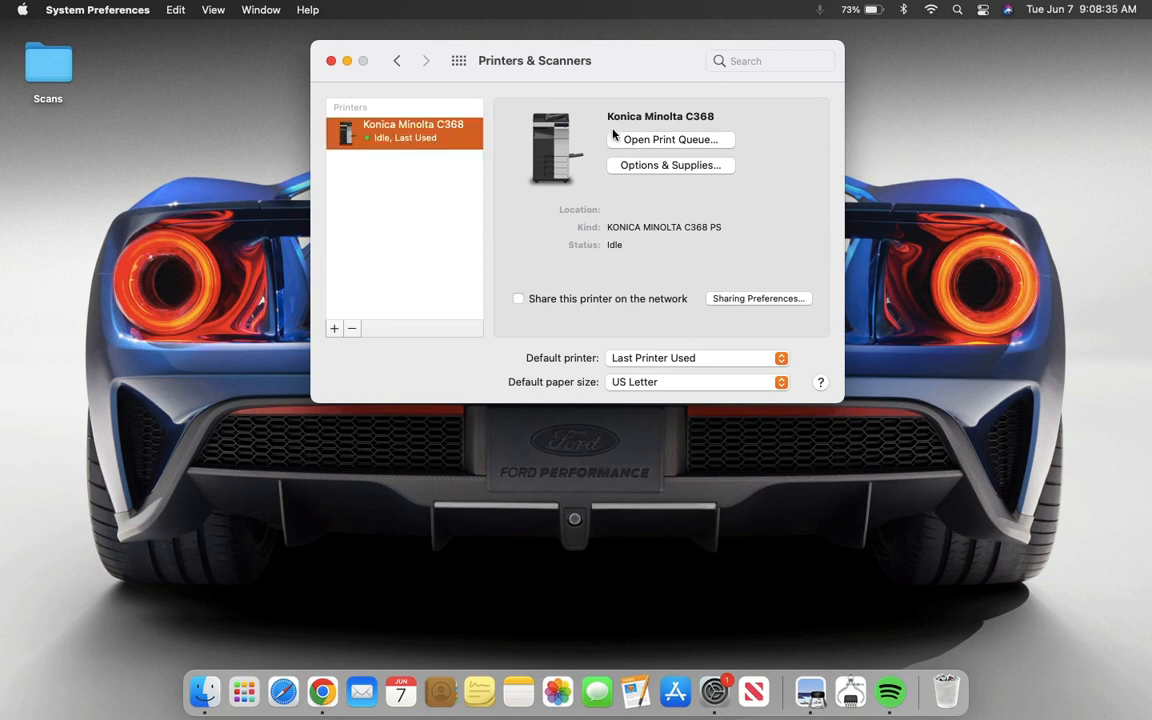
click(690, 142)
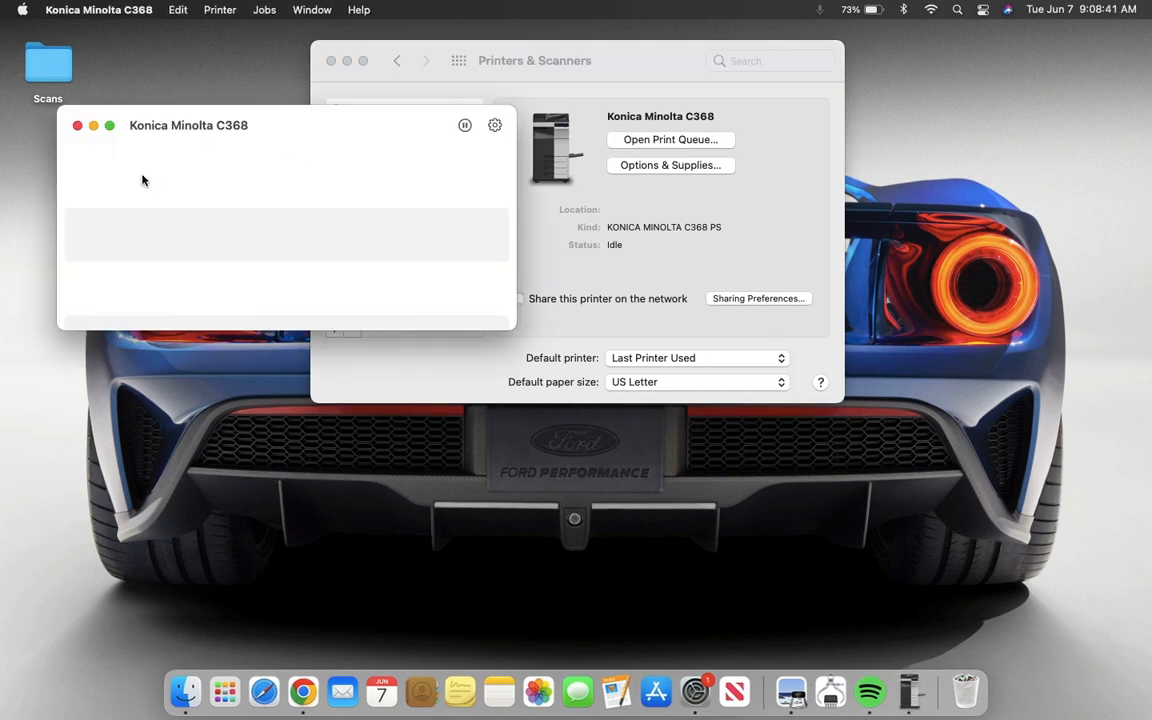
click(495, 125)
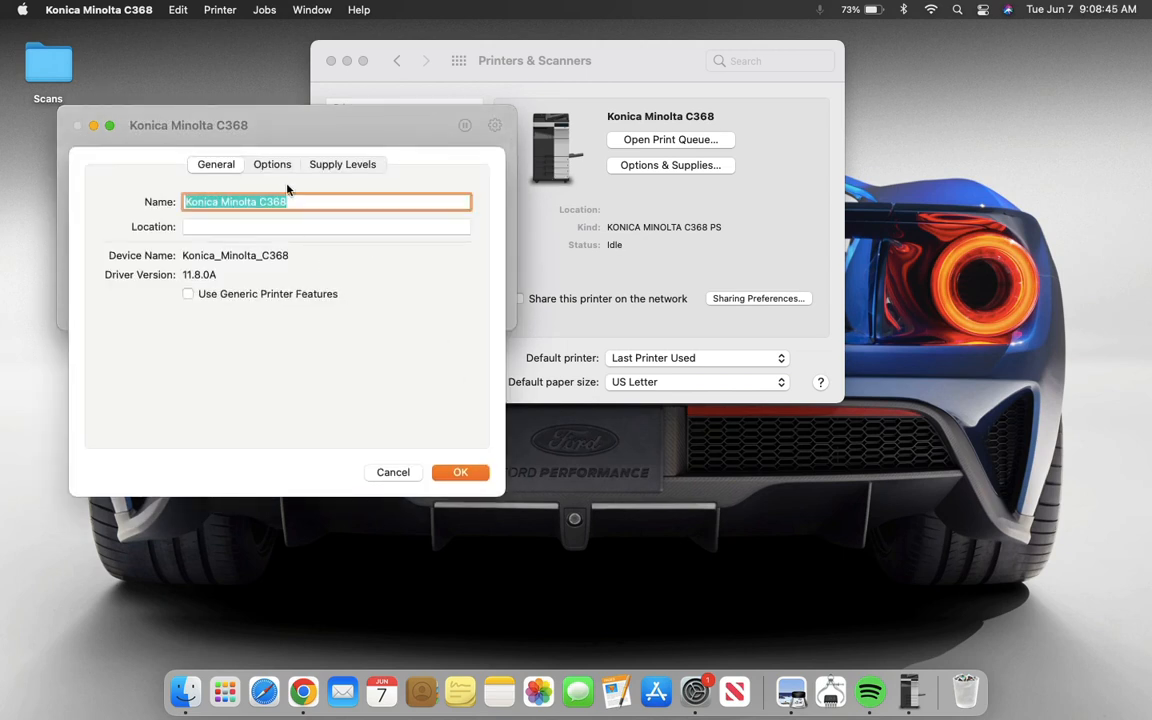
click(252, 156)
click(393, 471)
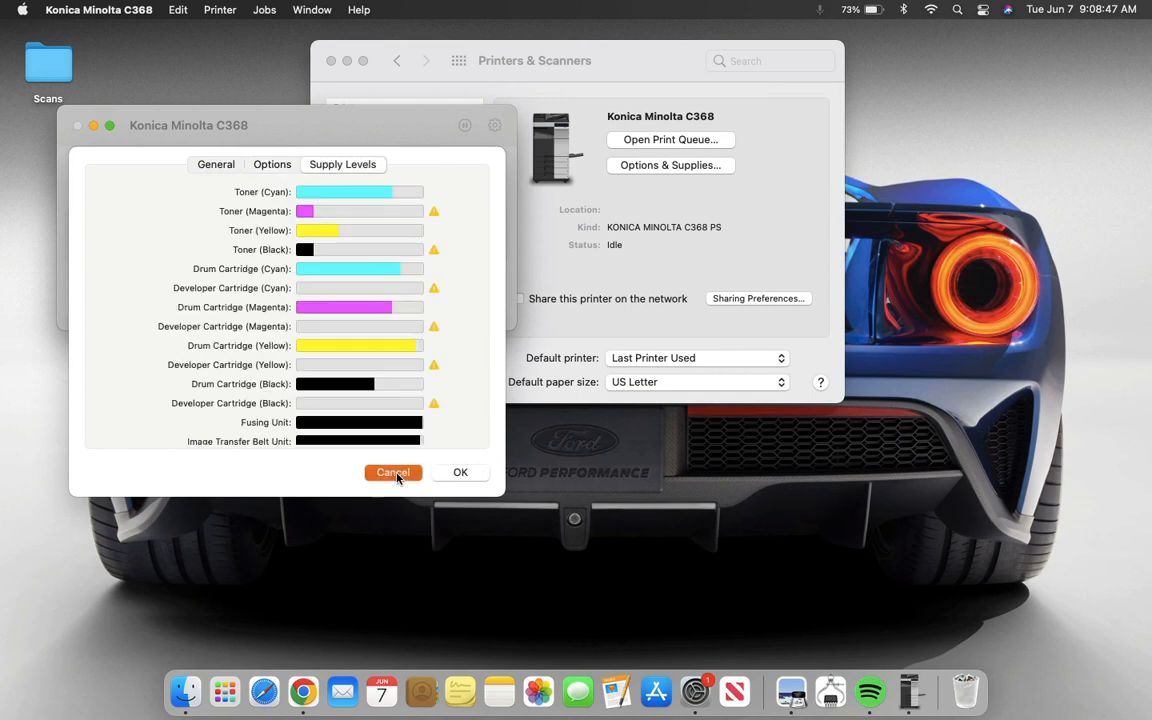
click(78, 125)
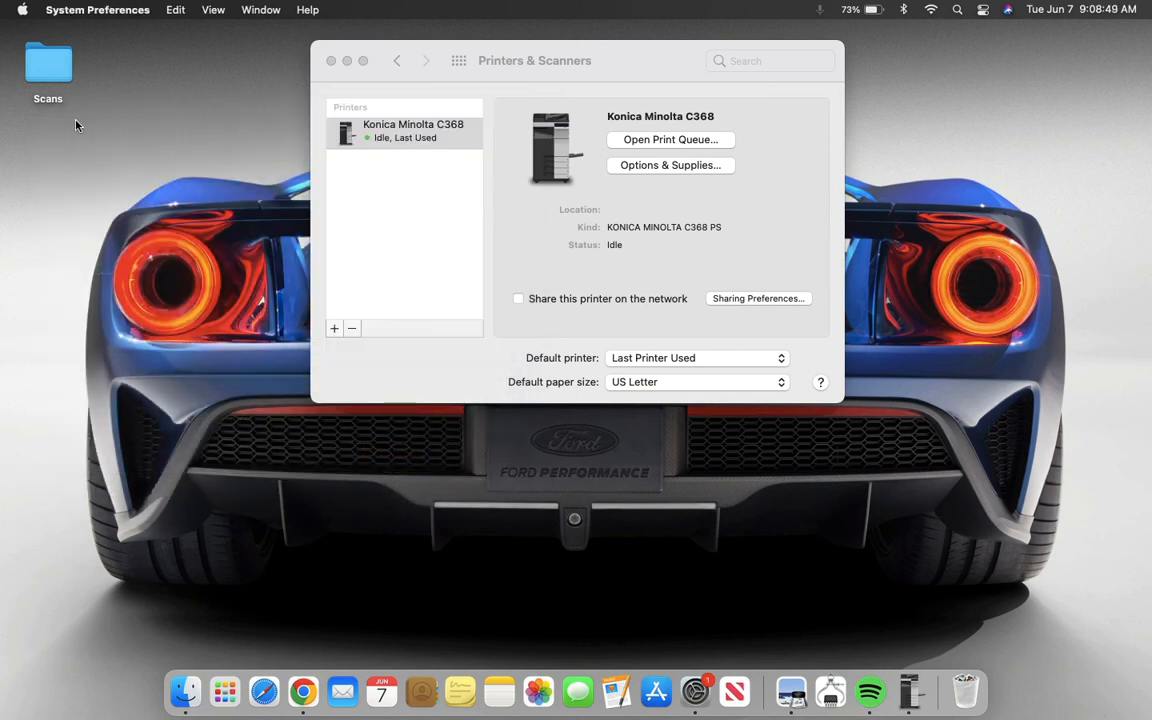
- Print a test page from the Konica Minolta C368 print queue and close the queue window
click(670, 140)
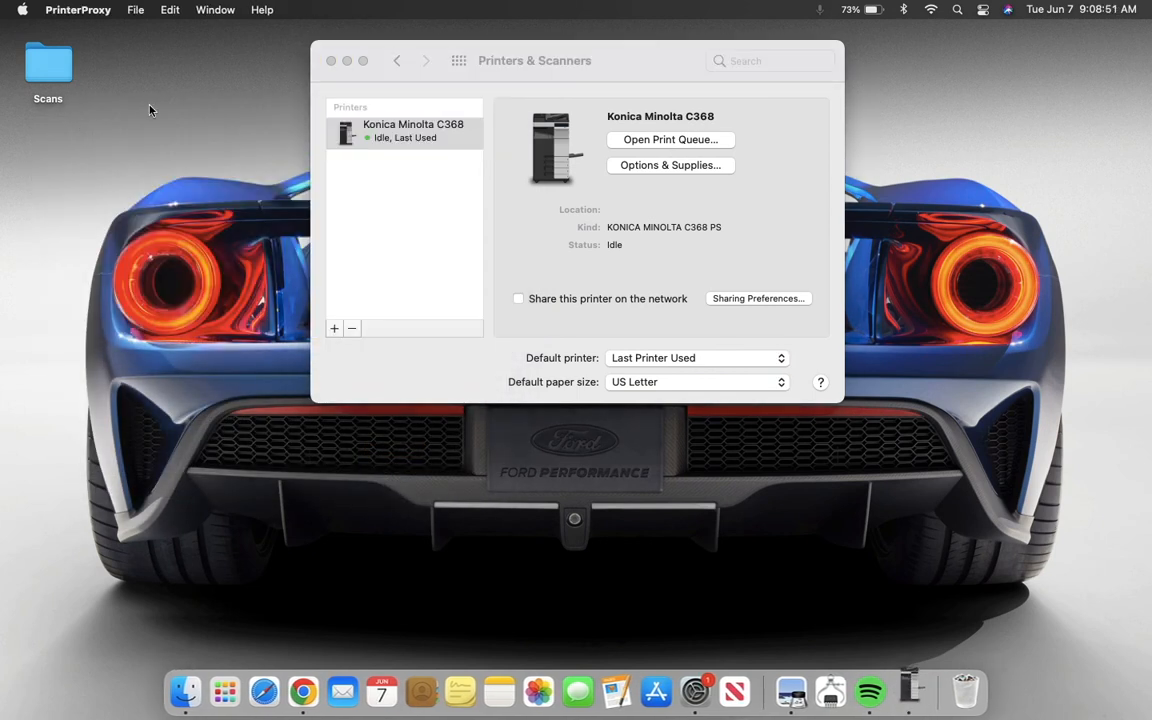
click(219, 10)
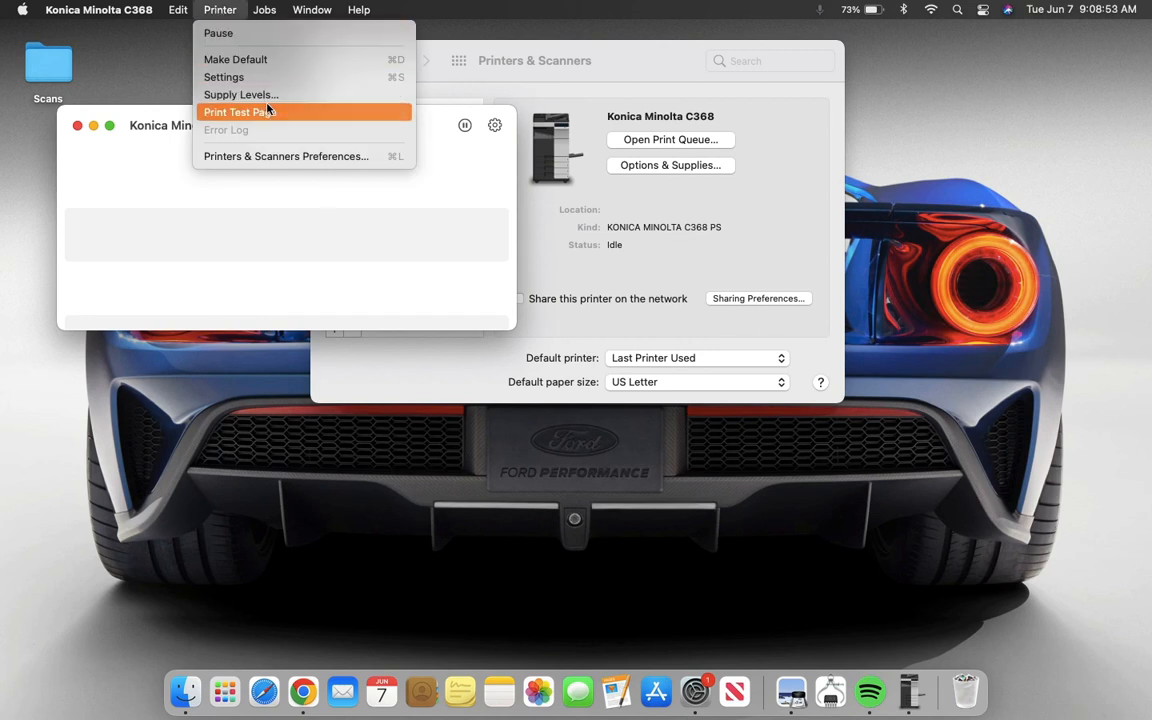
click(238, 112)
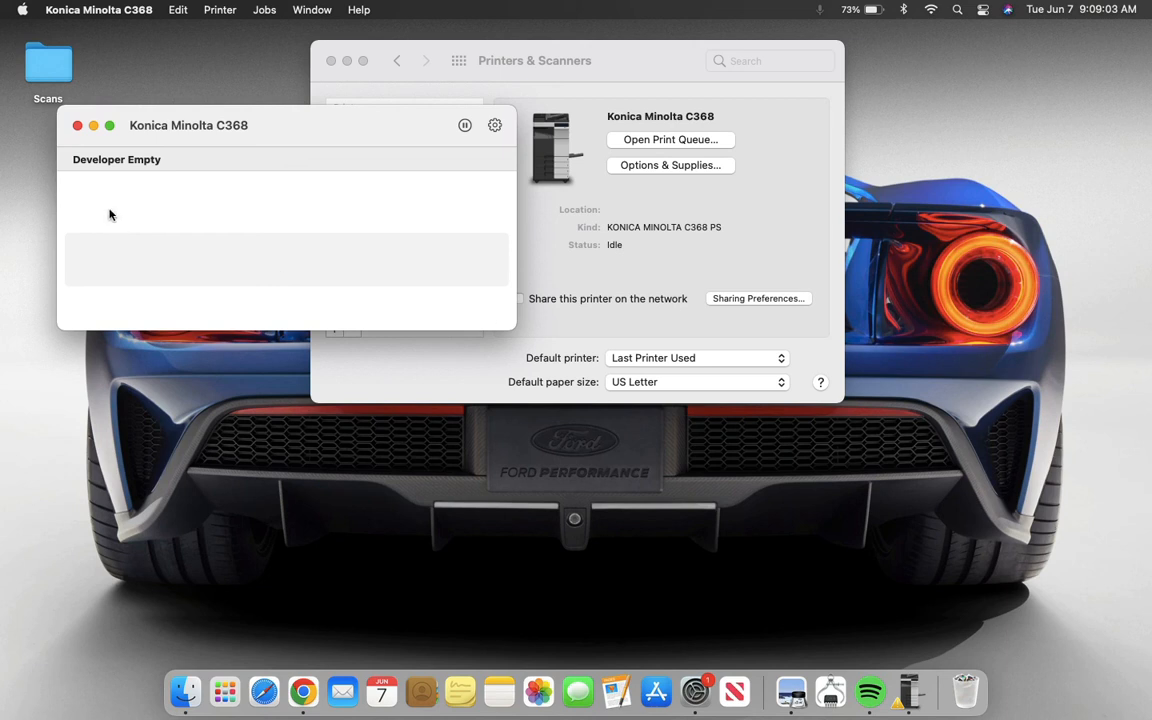
click(78, 126)
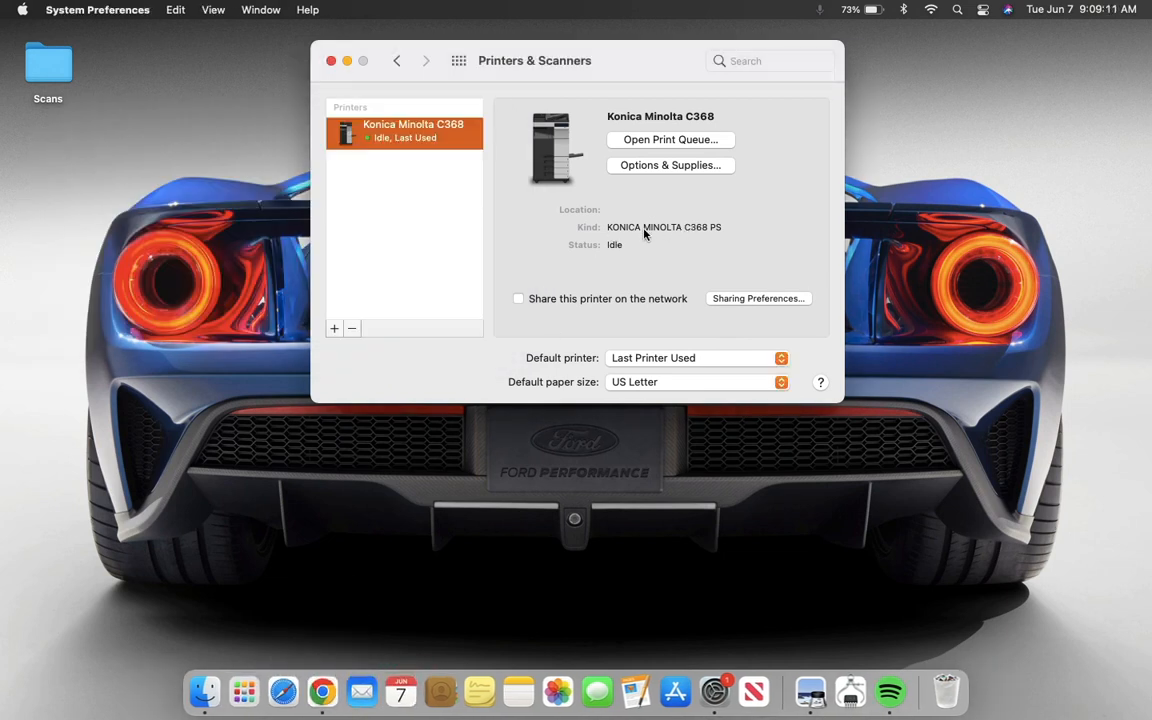
- Switch to Google Chrome to return to the Konica Minolta driver download page
click(322, 690)
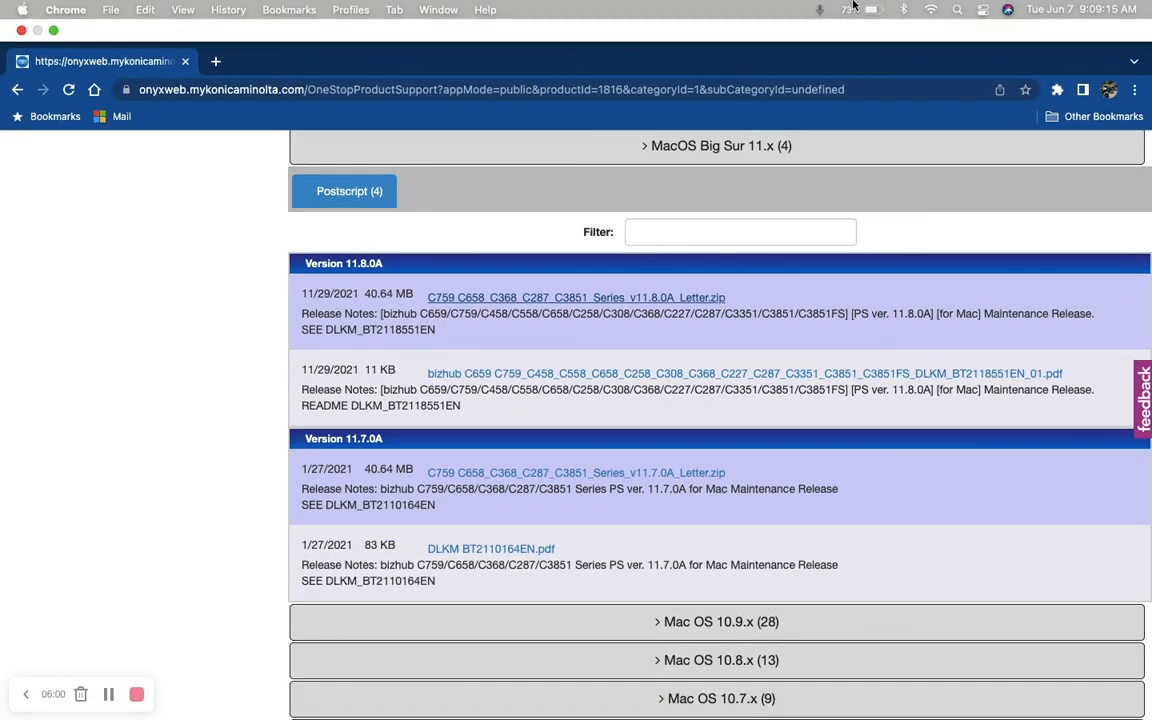